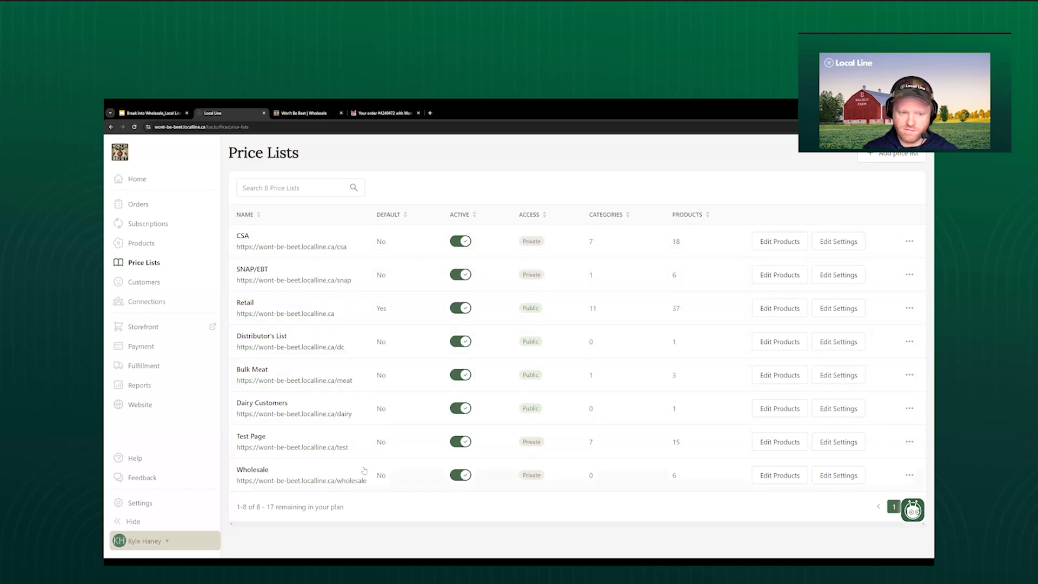
# - Open the Wholesale price list's settings and review its basic info, storefront message, banner image and product listing format options
pyautogui.click(822, 476)
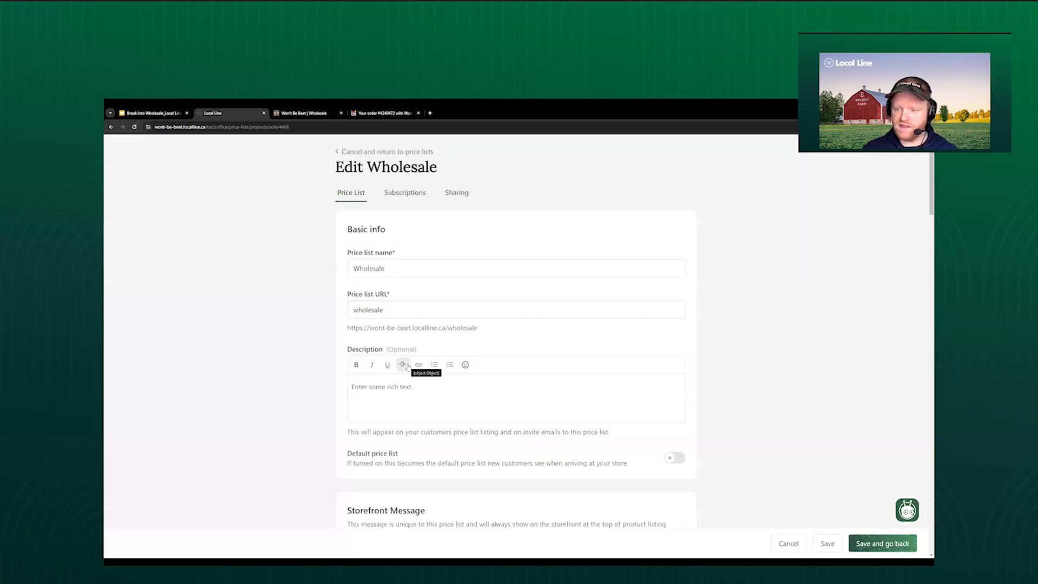
pyautogui.scroll(-2, 395, 236)
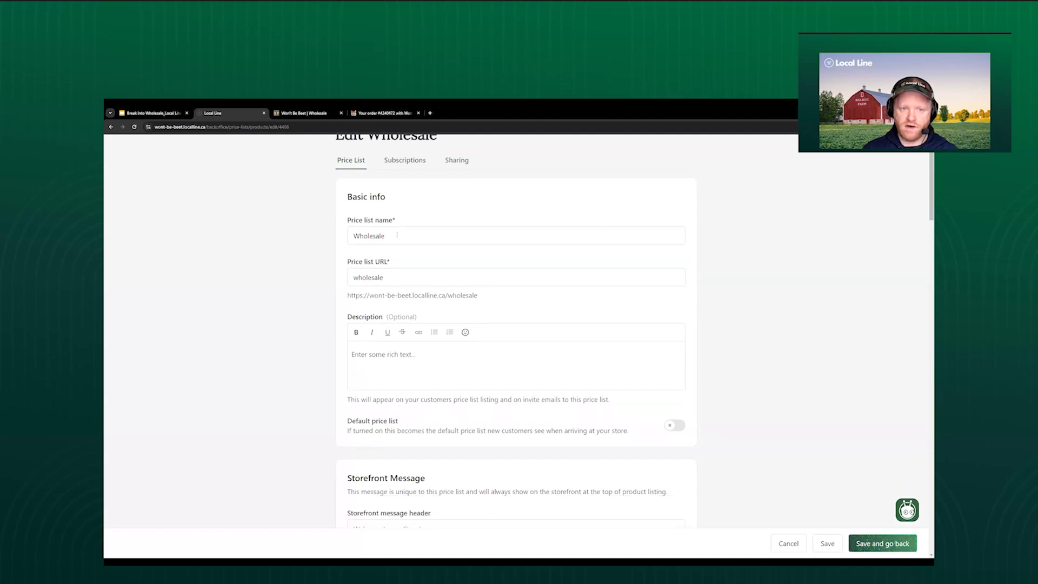
pyautogui.scroll(-1, 396, 292)
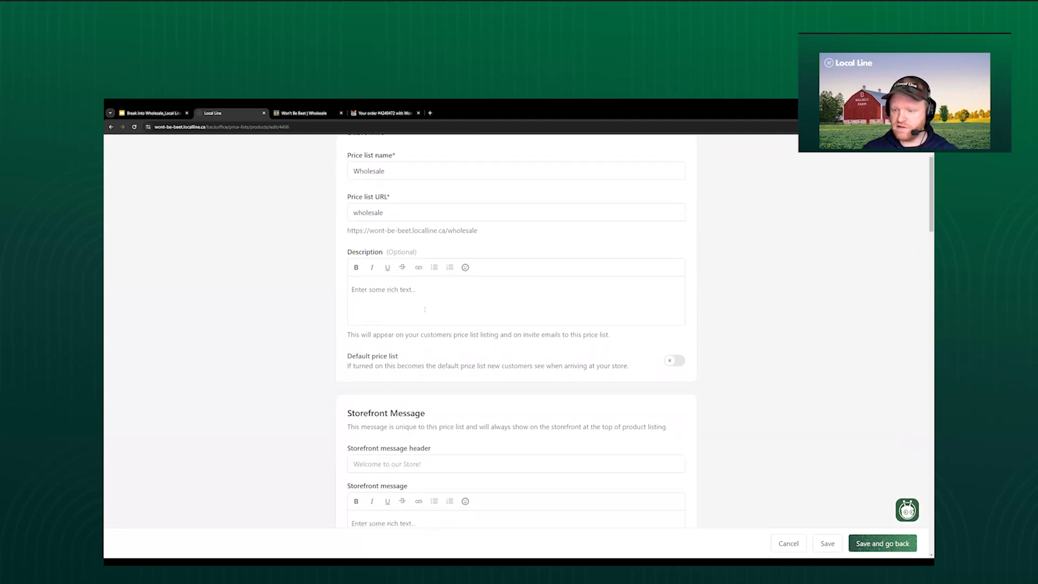
pyautogui.scroll(-1, 427, 314)
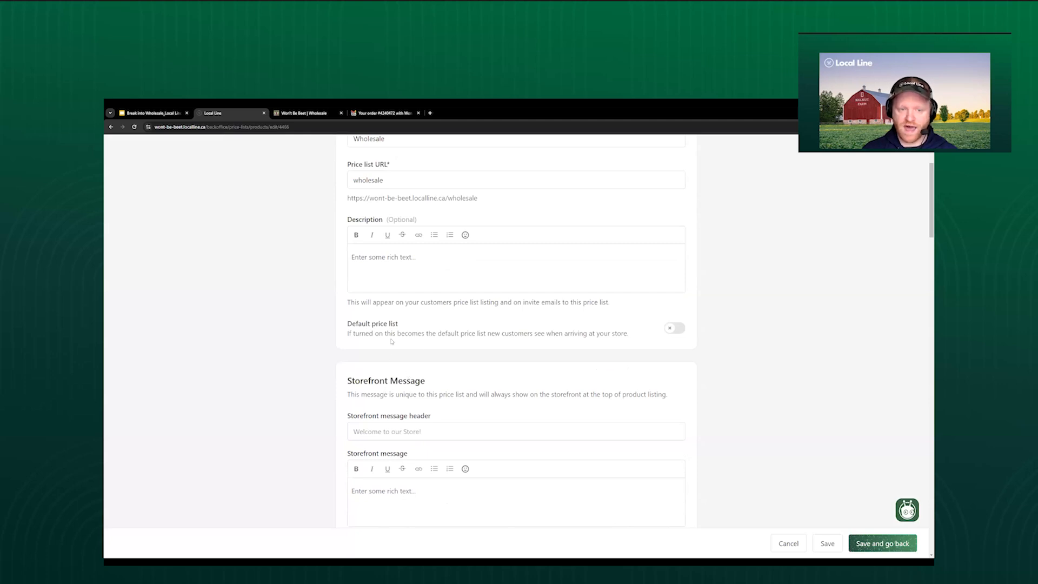
pyautogui.scroll(-4, 472, 344)
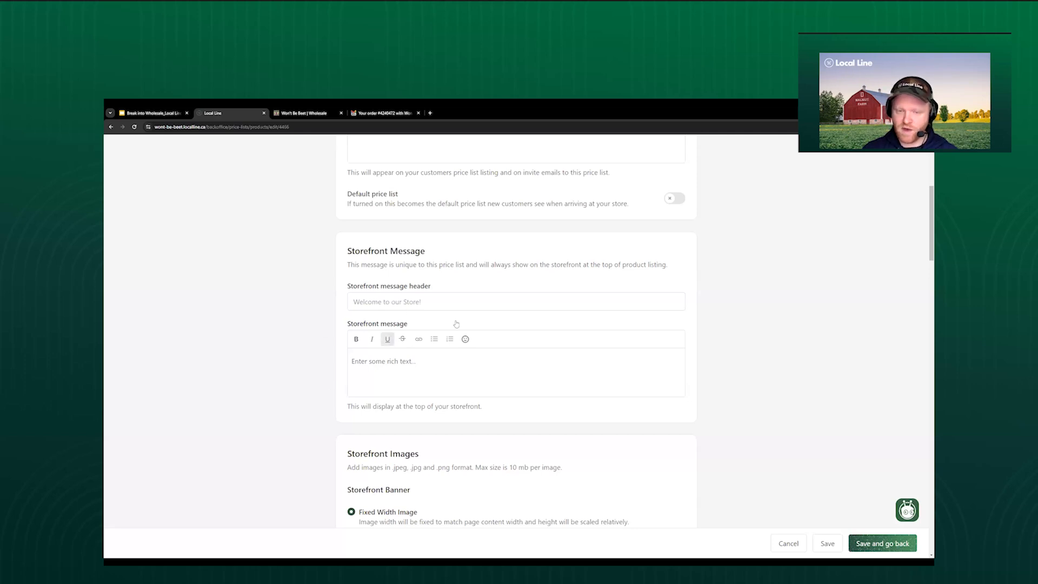
pyautogui.scroll(-1, 423, 345)
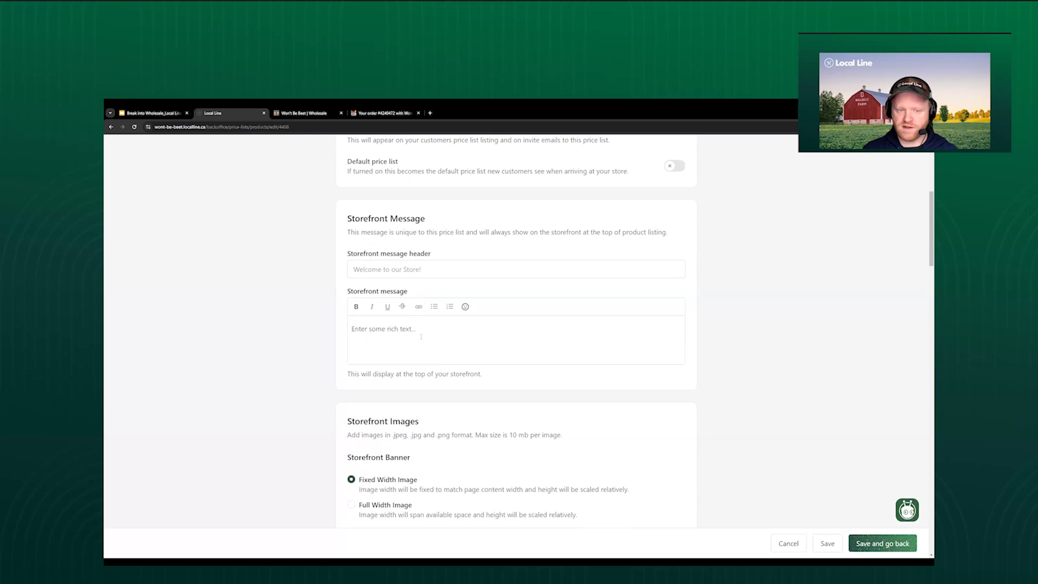
pyautogui.scroll(-1, 434, 339)
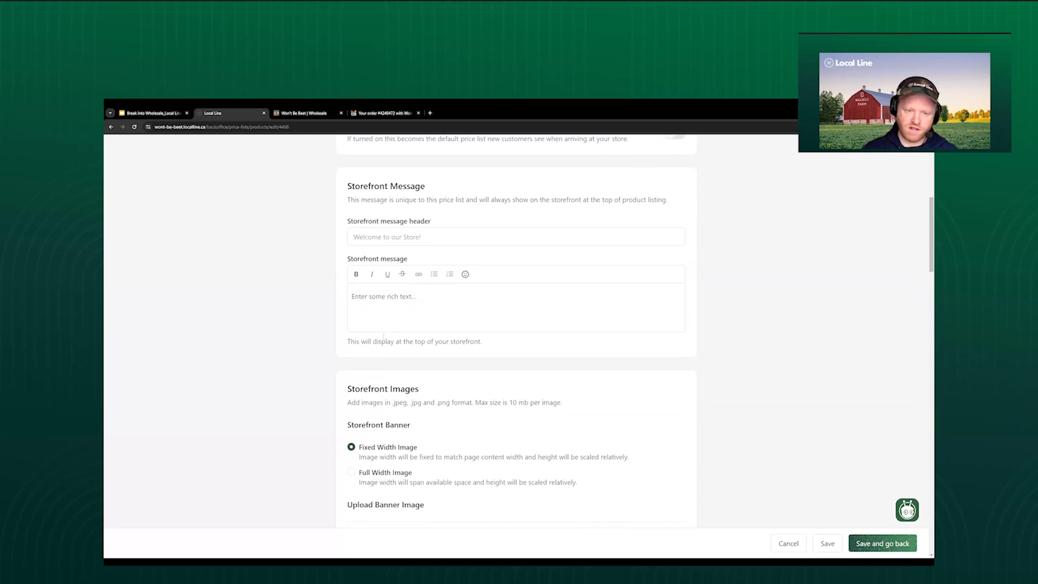
pyautogui.scroll(-4, 374, 330)
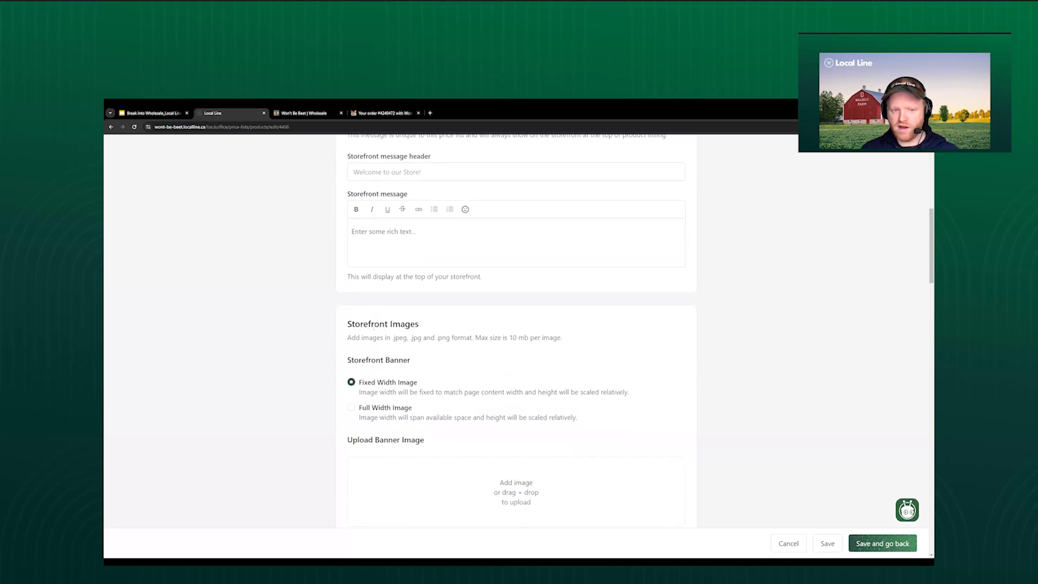
pyautogui.scroll(-4, 416, 322)
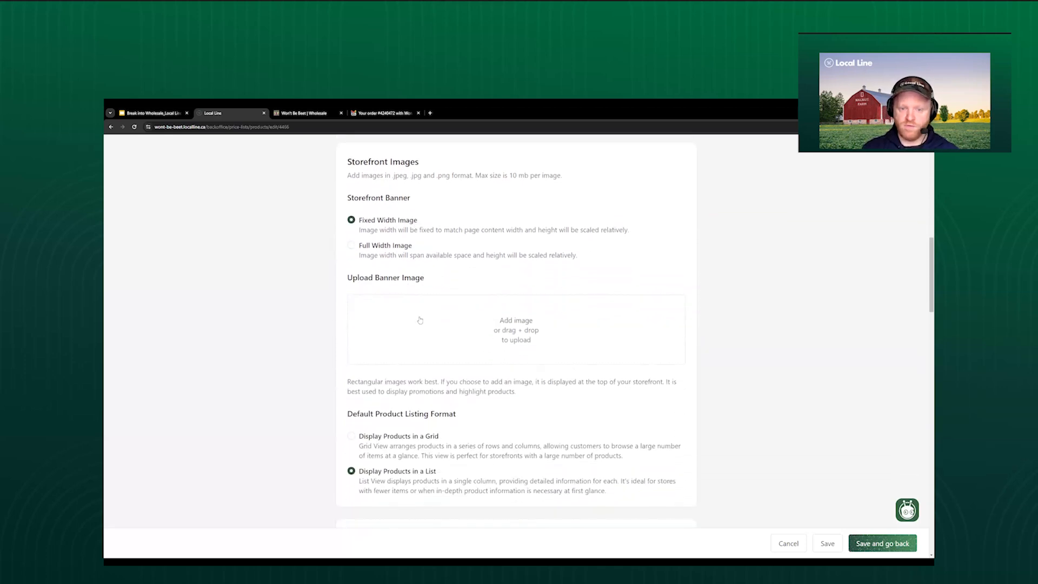
pyautogui.scroll(-4, 550, 326)
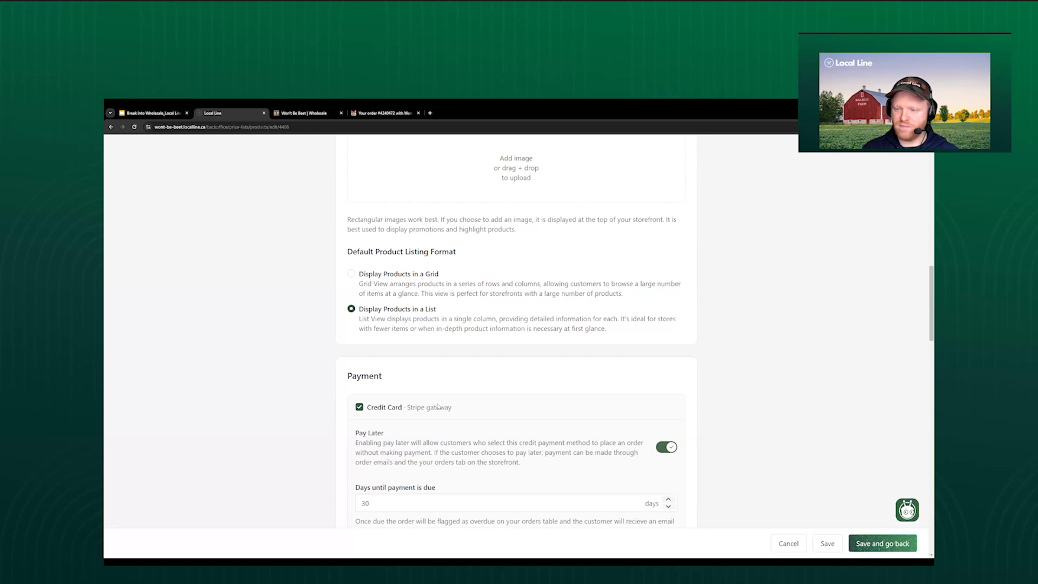
# - Enable Check as a payment method for the Wholesale price list, with payment due in 30 days
pyautogui.scroll(-3, 370, 376)
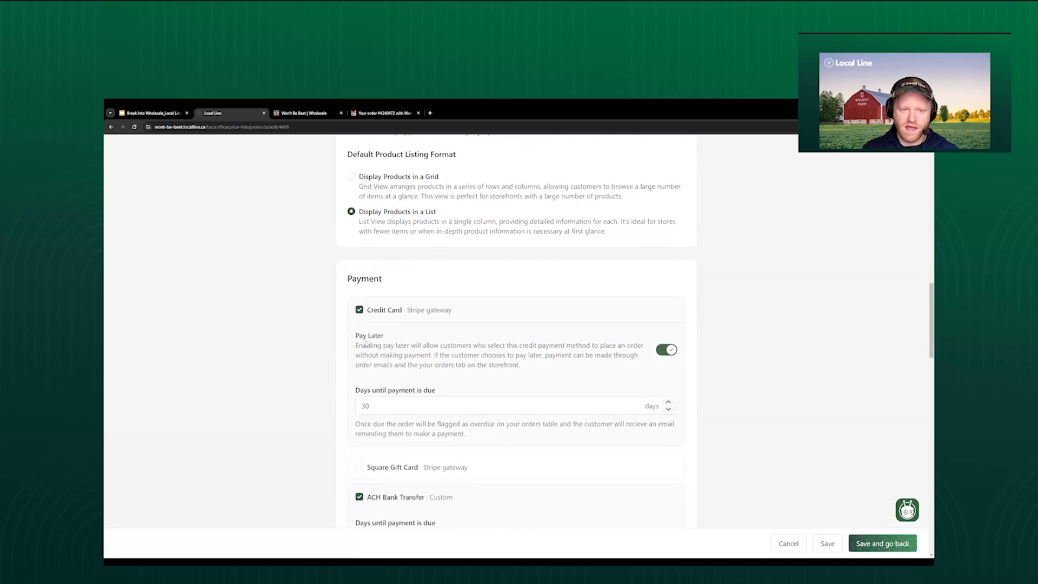
pyautogui.scroll(-1, 370, 246)
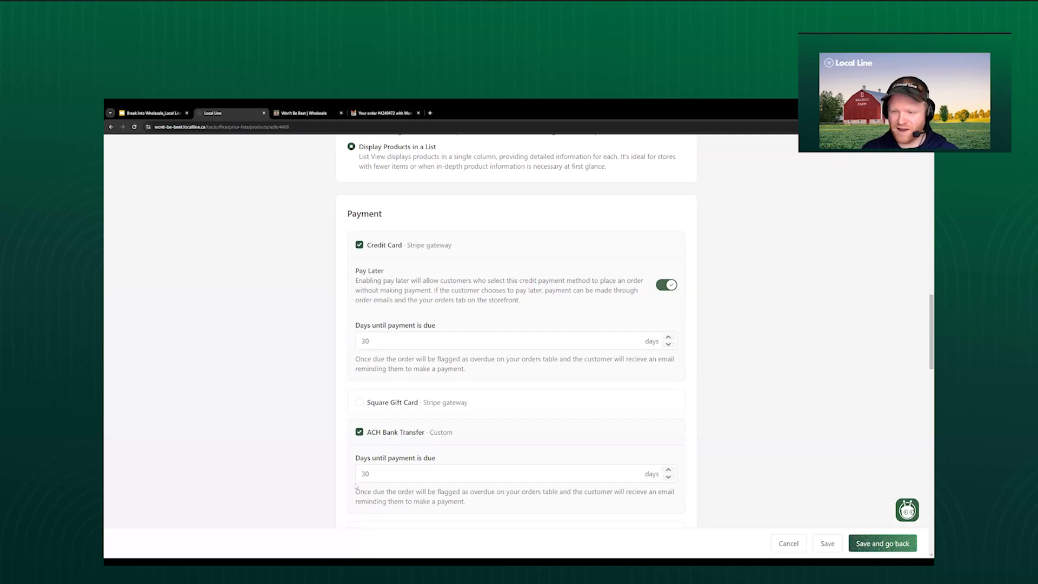
pyautogui.scroll(-1, 355, 486)
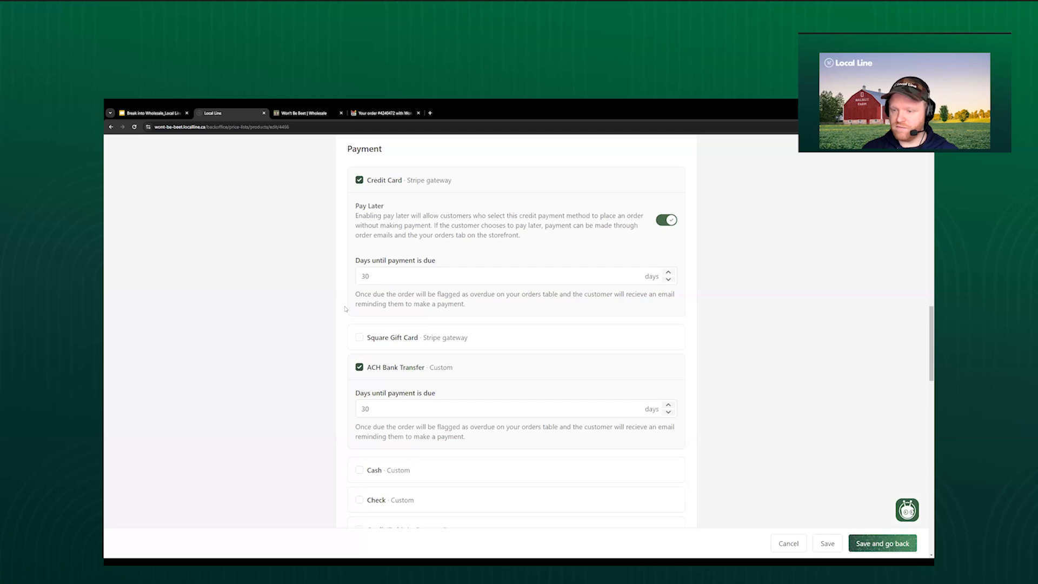
pyautogui.scroll(-3, 357, 315)
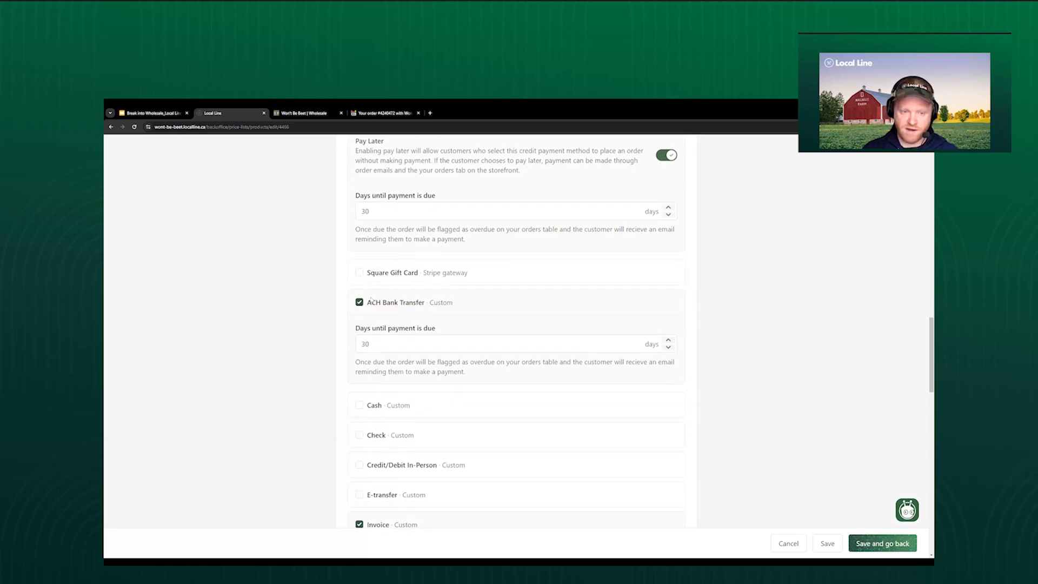
pyautogui.scroll(-1, 362, 283)
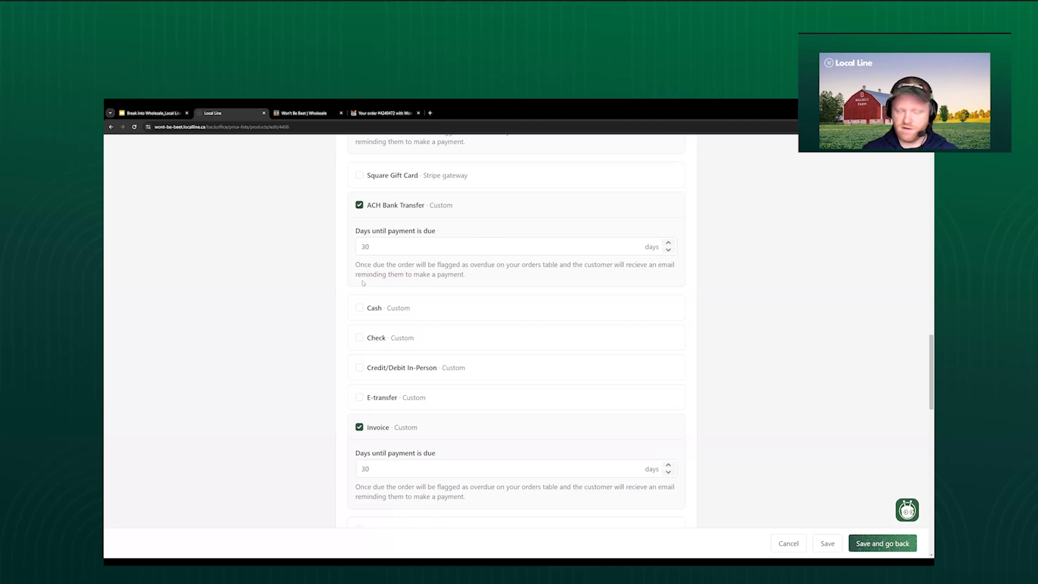
pyautogui.scroll(-1, 367, 272)
pyautogui.click(359, 305)
pyautogui.scroll(-1, 398, 315)
pyautogui.click(397, 313)
pyautogui.write('30')
# - Review the remaining payment methods, the delivery plans and pick up locations, and the update email and visibility settings
pyautogui.scroll(-2, 356, 298)
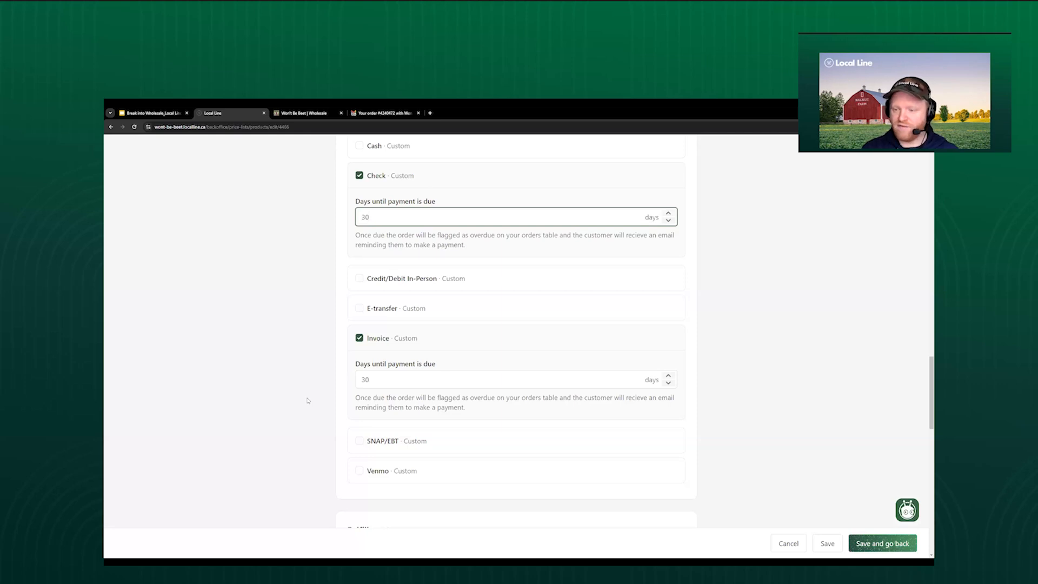
pyautogui.scroll(-1, 306, 346)
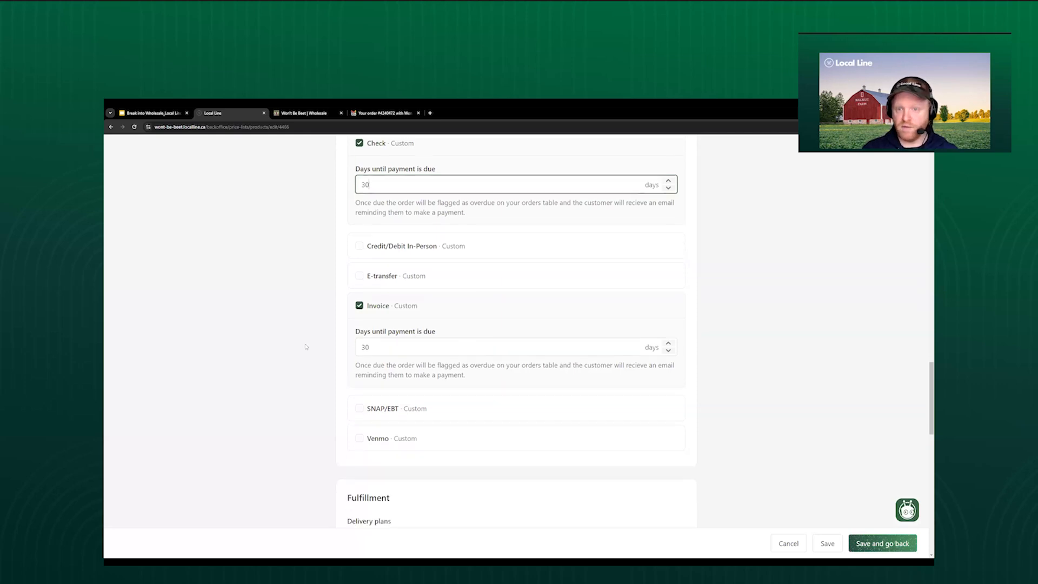
pyautogui.scroll(-5, 305, 346)
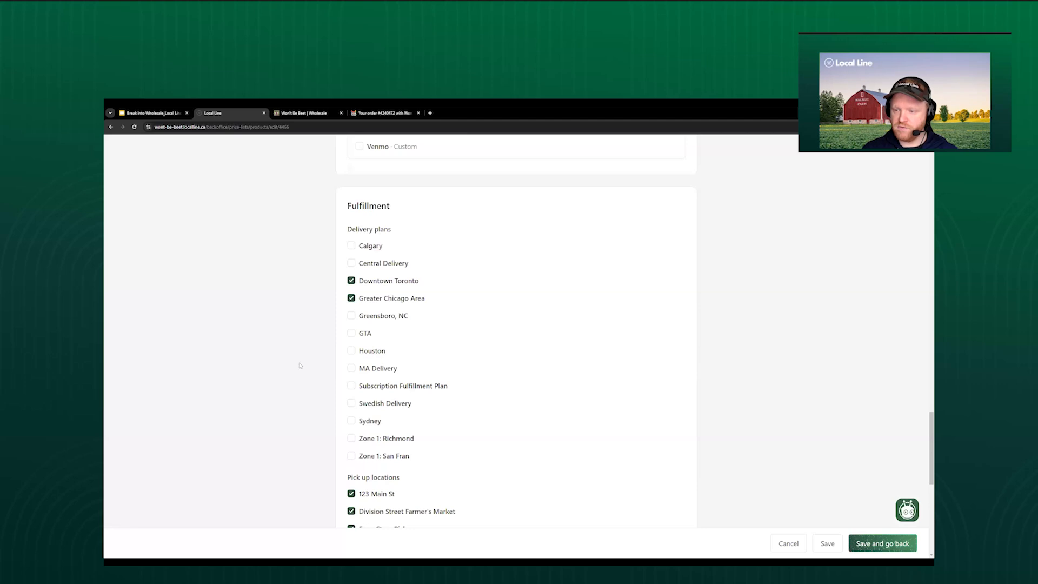
pyautogui.scroll(-1, 421, 300)
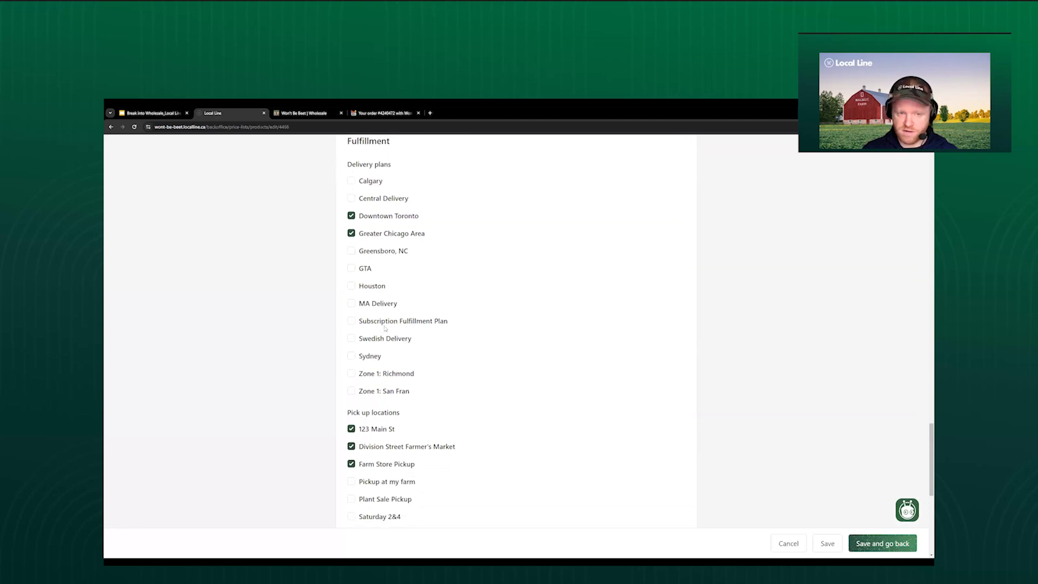
pyautogui.scroll(-1, 419, 330)
pyautogui.scroll(1, 357, 233)
pyautogui.scroll(-3, 367, 219)
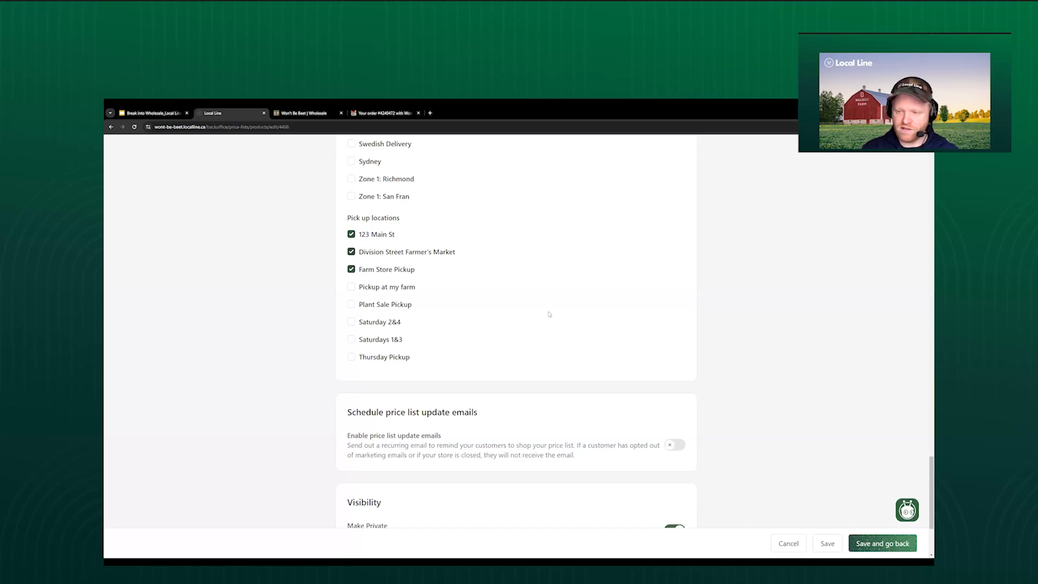
pyautogui.scroll(-1, 471, 291)
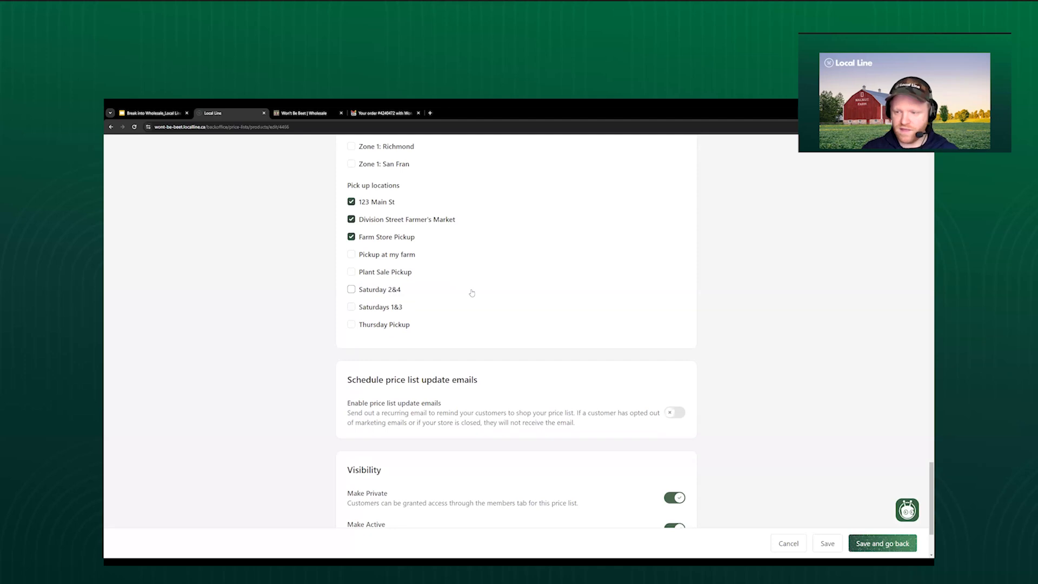
pyautogui.scroll(-2, 445, 285)
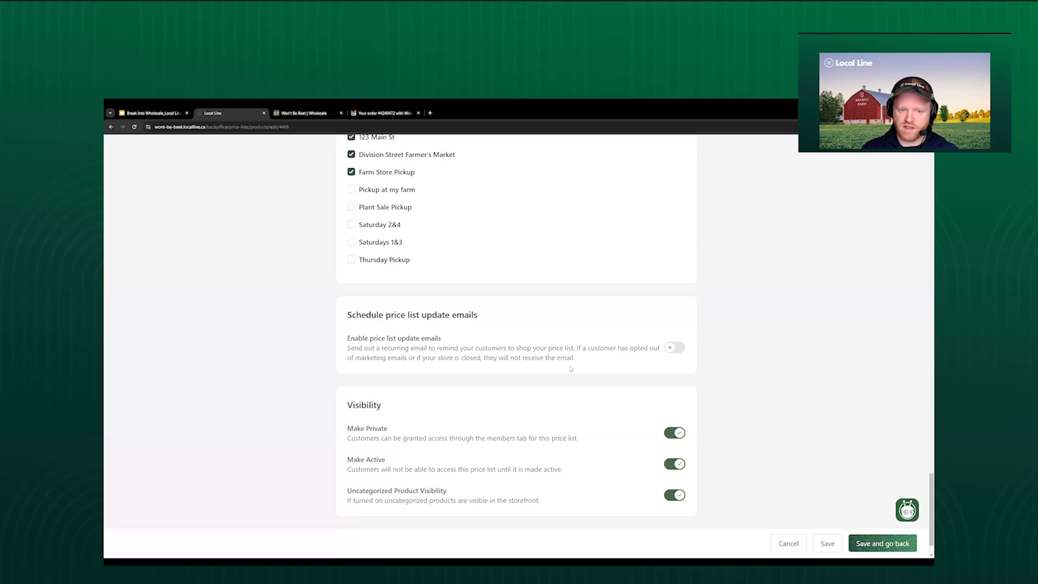
# - Set up weekly Friday price list update emails with the subject "ORDER REMINDER", and leave the settings without saving
pyautogui.click(680, 350)
pyautogui.scroll(-3, 575, 359)
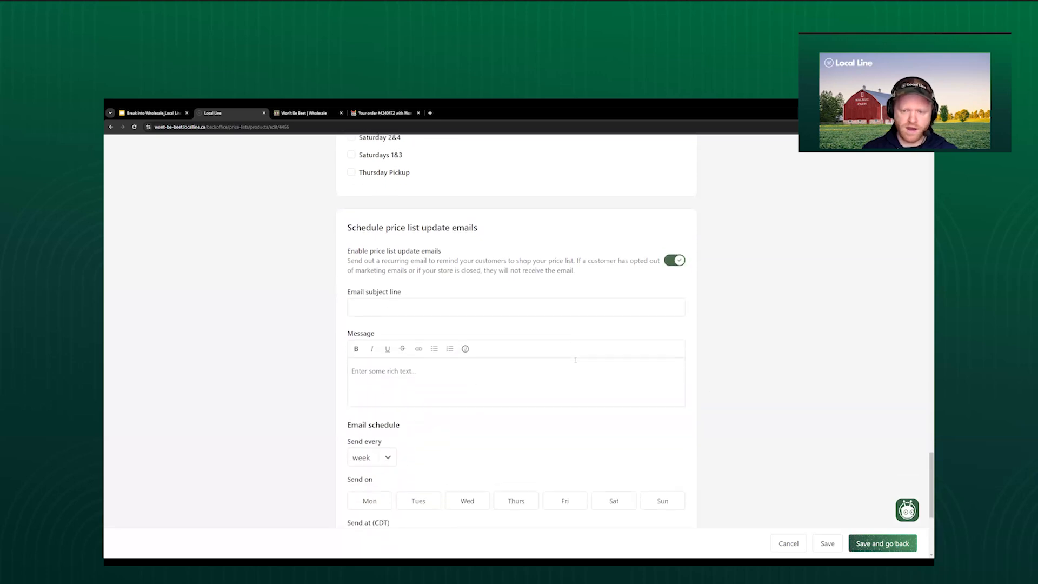
pyautogui.click(411, 267)
pyautogui.click(427, 317)
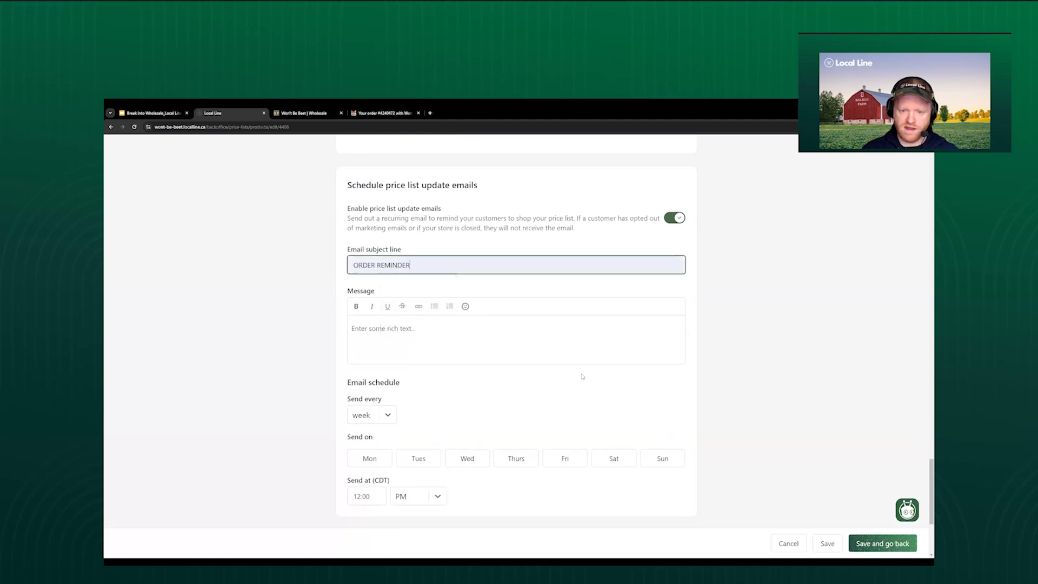
pyautogui.click(567, 462)
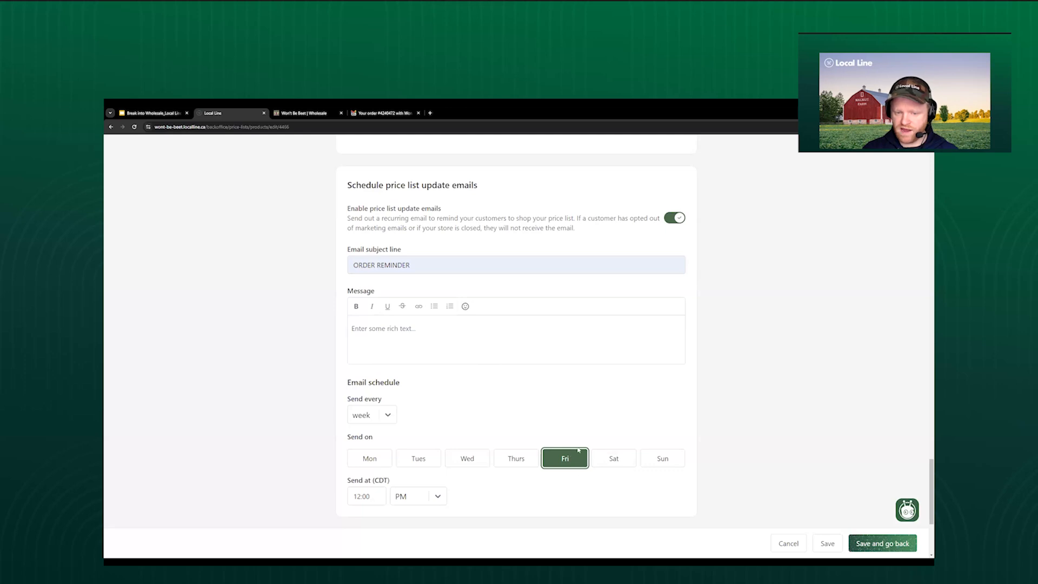
pyautogui.scroll(-2, 425, 459)
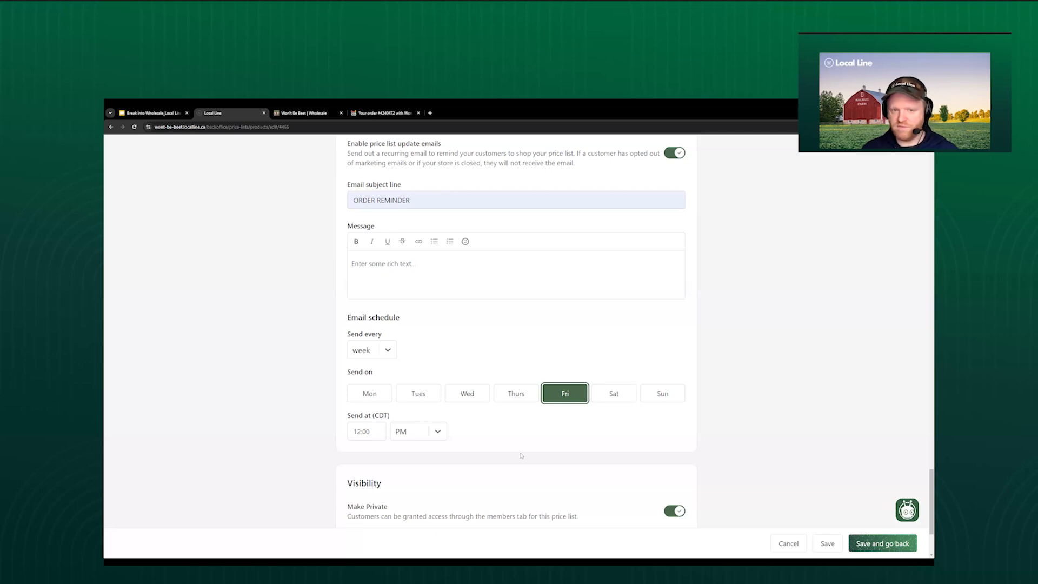
pyautogui.click(790, 545)
pyautogui.click(550, 173)
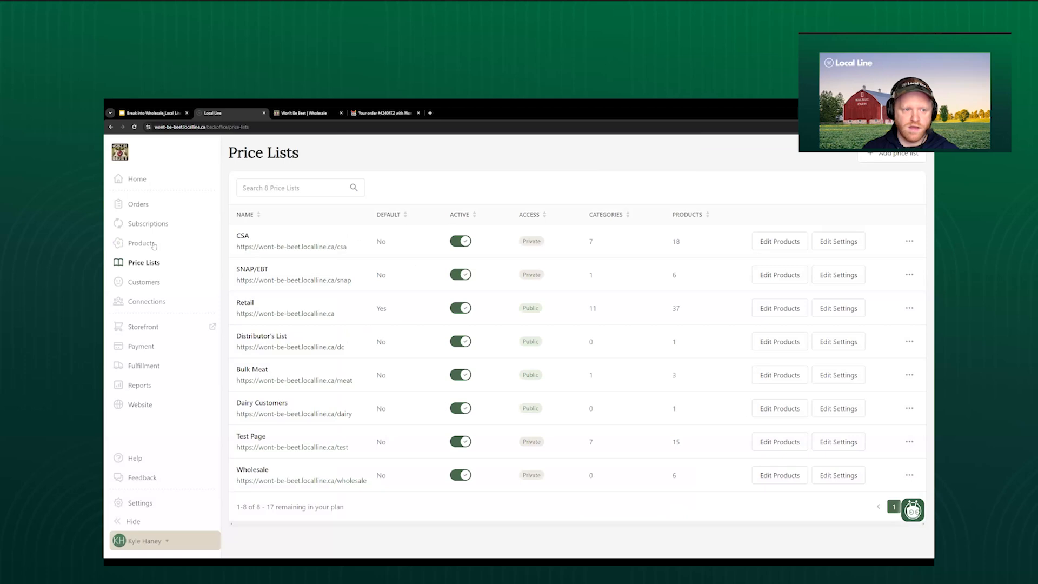
# - Open the product list and filter it to the products on the Wholesale price list
pyautogui.click(125, 243)
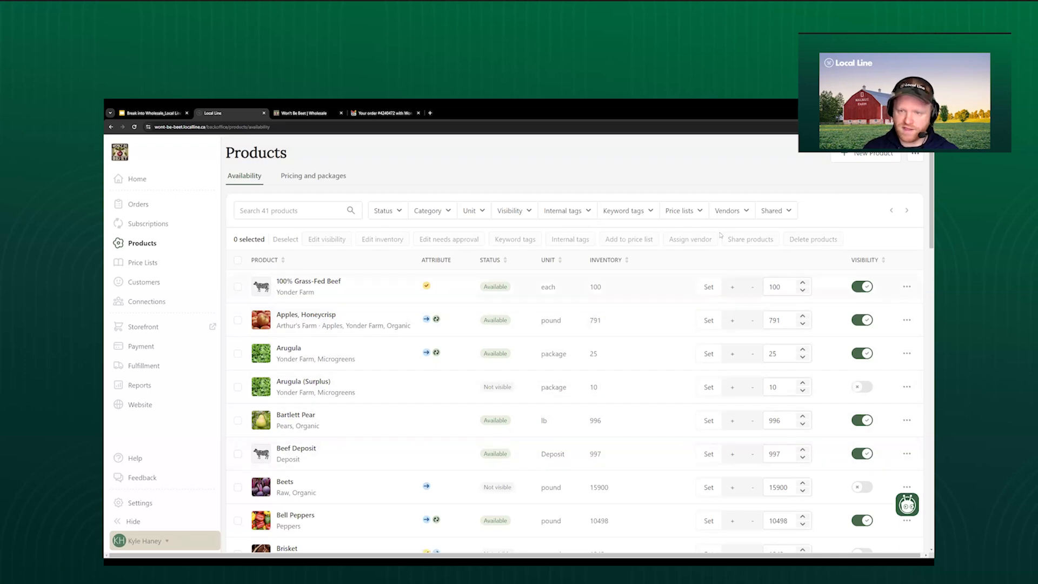
pyautogui.click(694, 211)
pyautogui.scroll(-2, 636, 313)
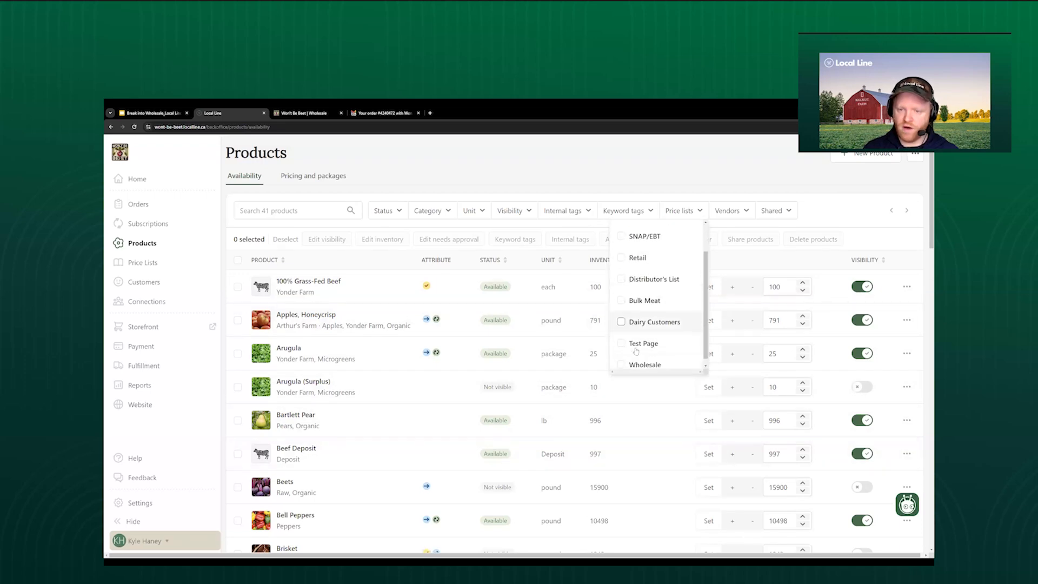
pyautogui.click(632, 356)
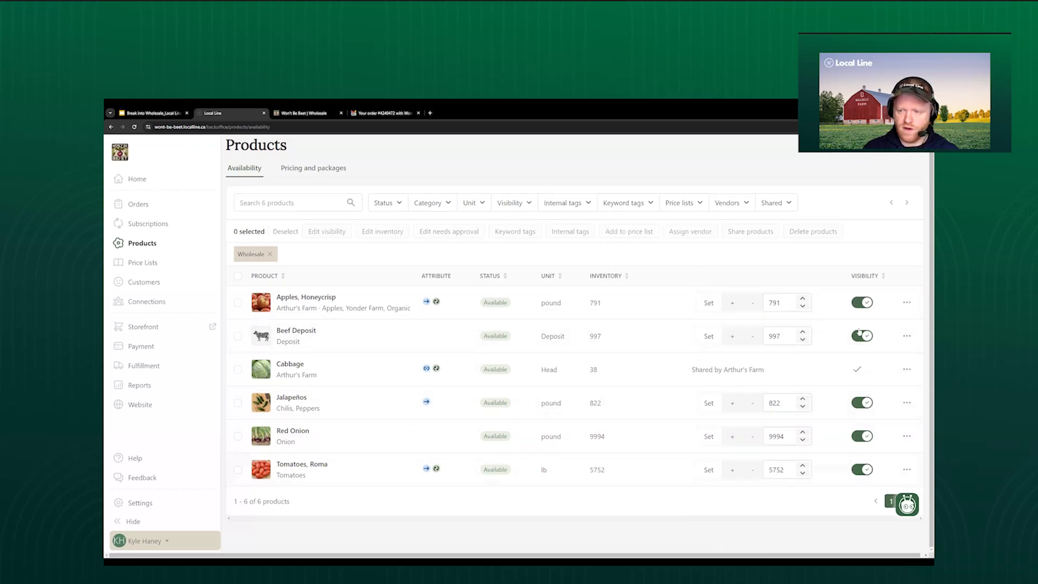
pyautogui.moveTo(428, 472)
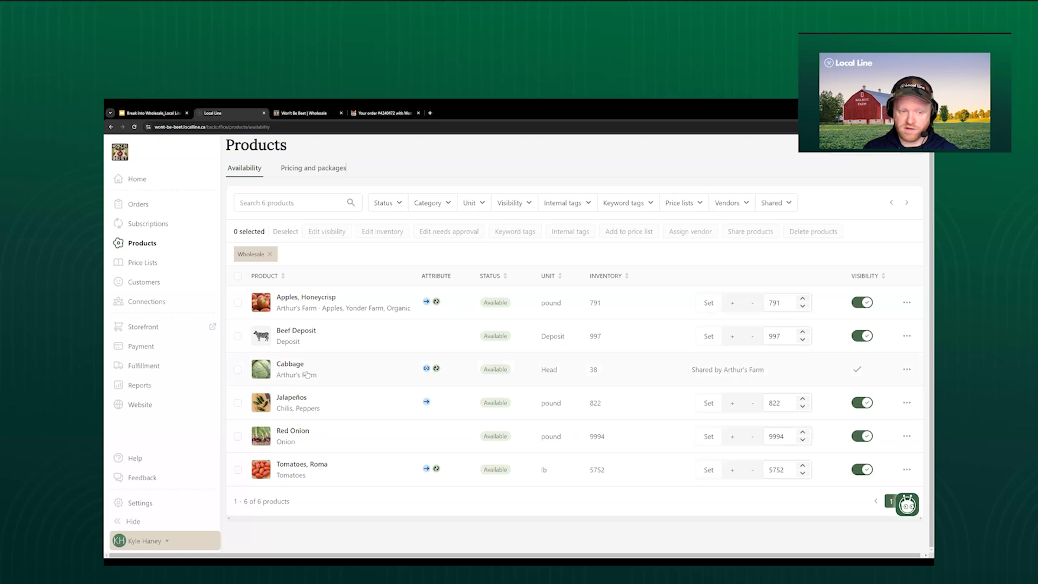
# - Open the Cabbage product and review its product info, images, inventory tracking and package options
pyautogui.click(365, 372)
pyautogui.scroll(-2, 409, 319)
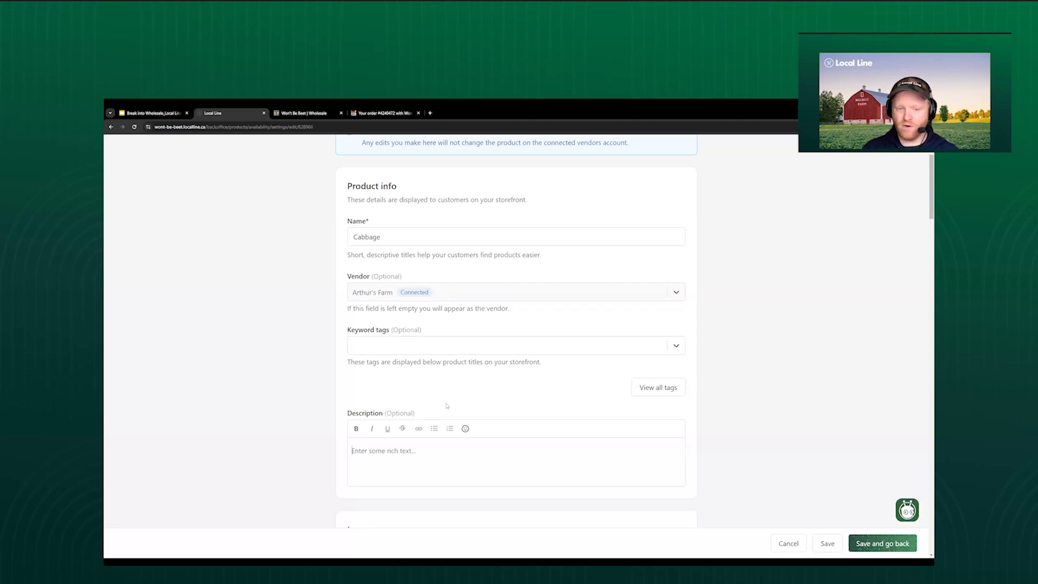
pyautogui.scroll(-2, 420, 399)
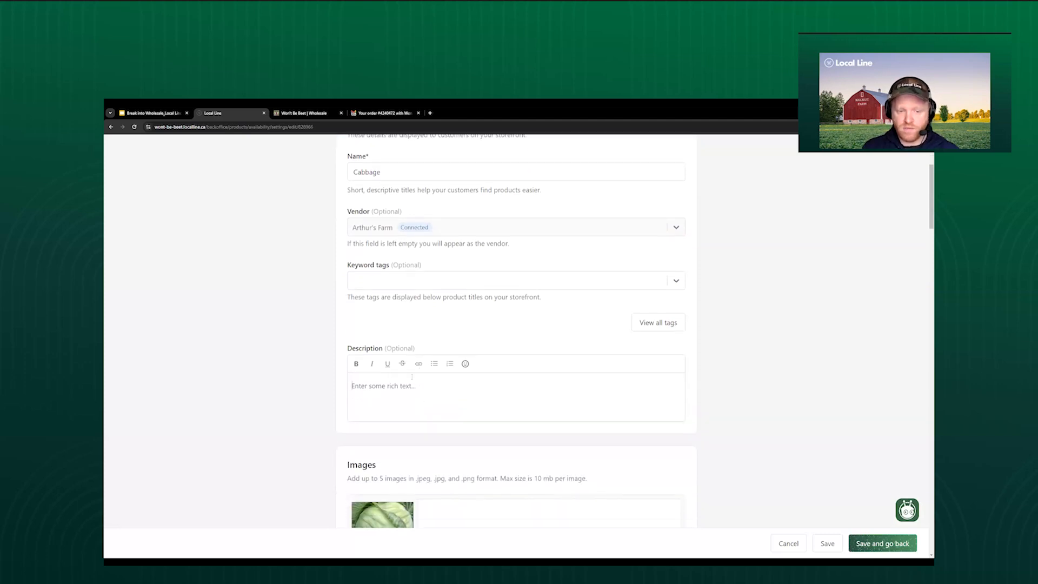
pyautogui.scroll(-8, 416, 409)
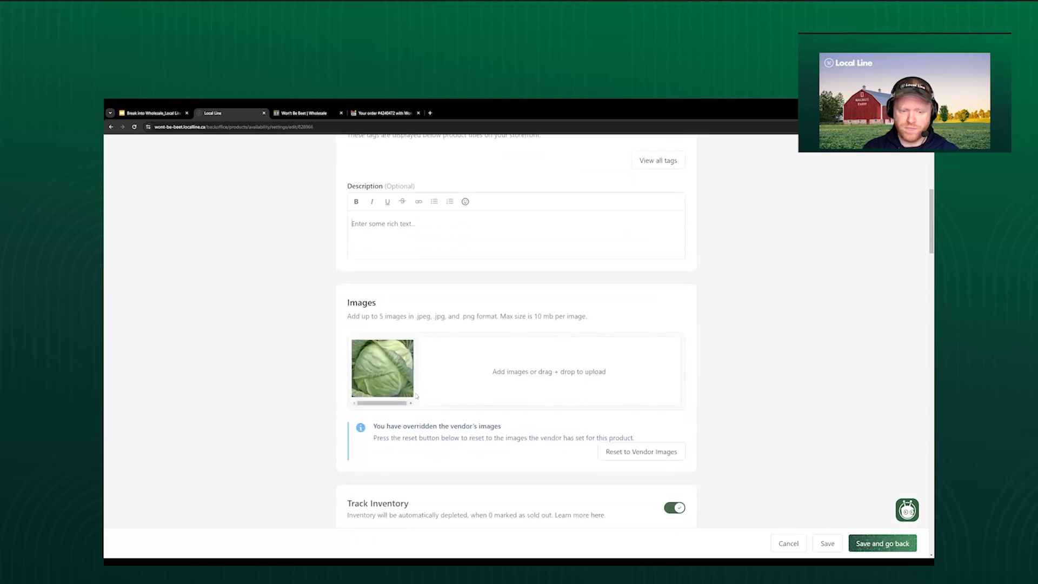
pyautogui.scroll(-6, 495, 435)
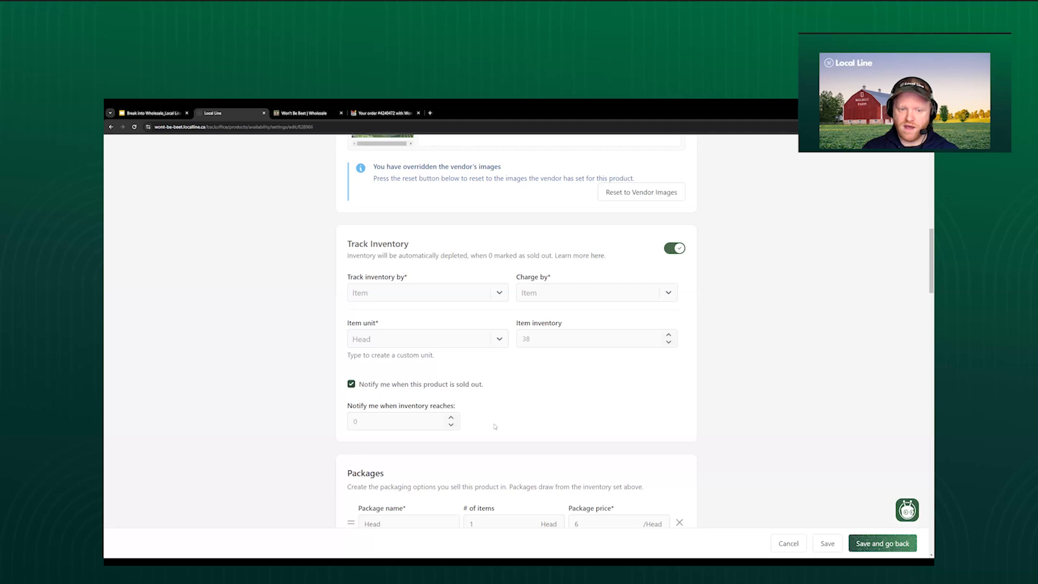
pyautogui.scroll(-1, 484, 424)
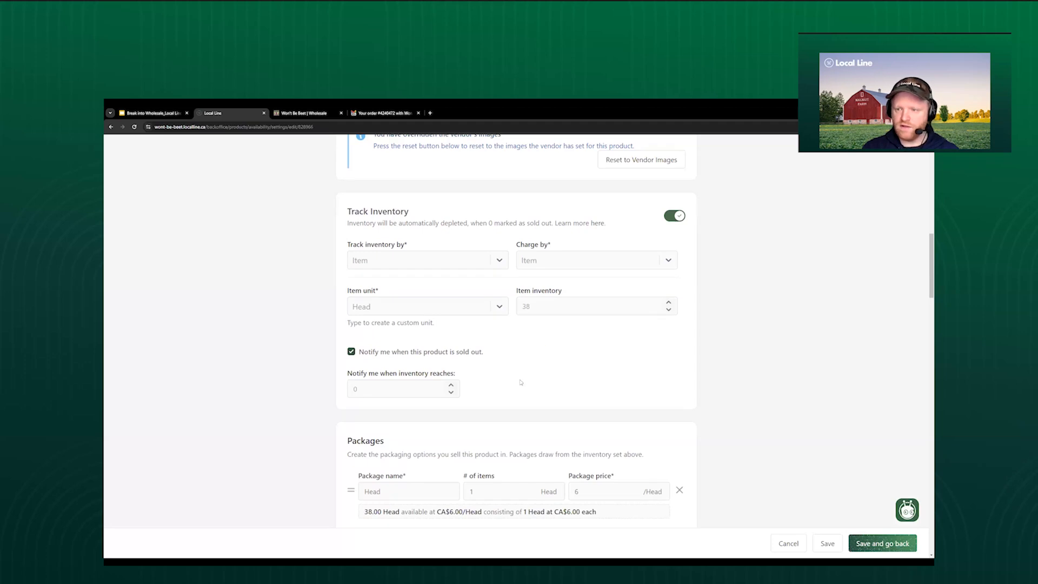
pyautogui.scroll(-1, 521, 382)
pyautogui.scroll(-2, 526, 363)
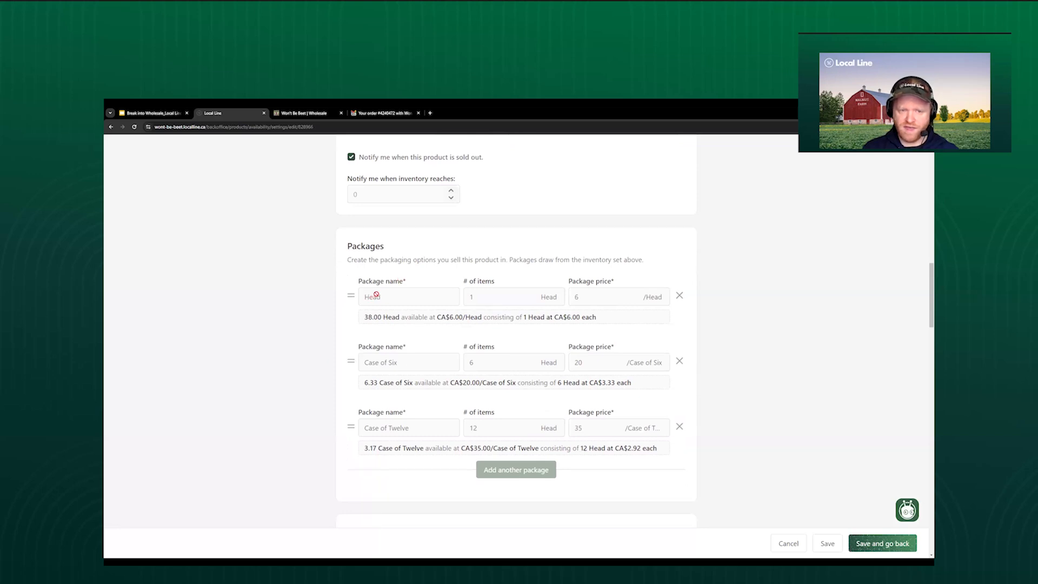
# - Examine which Cabbage packages are enabled on the Wholesale price list and the back office details, and leave the product without saving
pyautogui.scroll(-2, 403, 378)
pyautogui.scroll(-8, 400, 365)
pyautogui.scroll(-7, 416, 322)
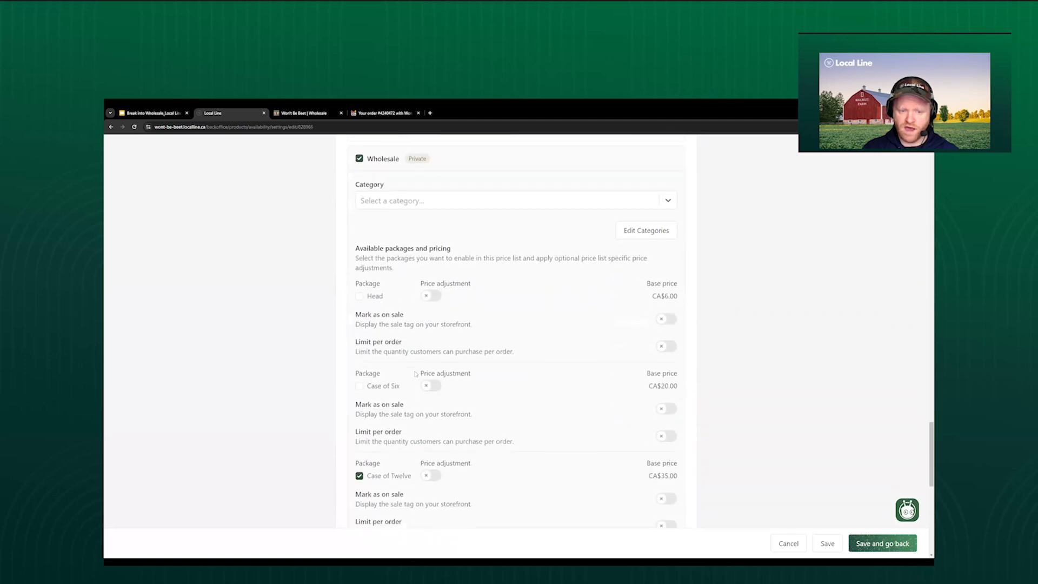
pyautogui.scroll(-1, 400, 411)
pyautogui.scroll(1, 426, 217)
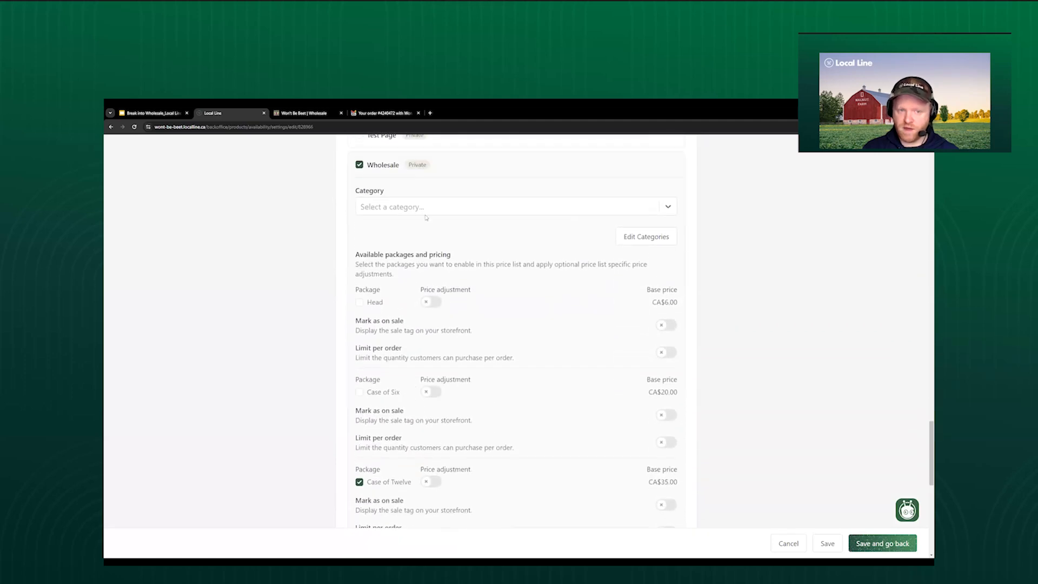
pyautogui.scroll(-1, 400, 356)
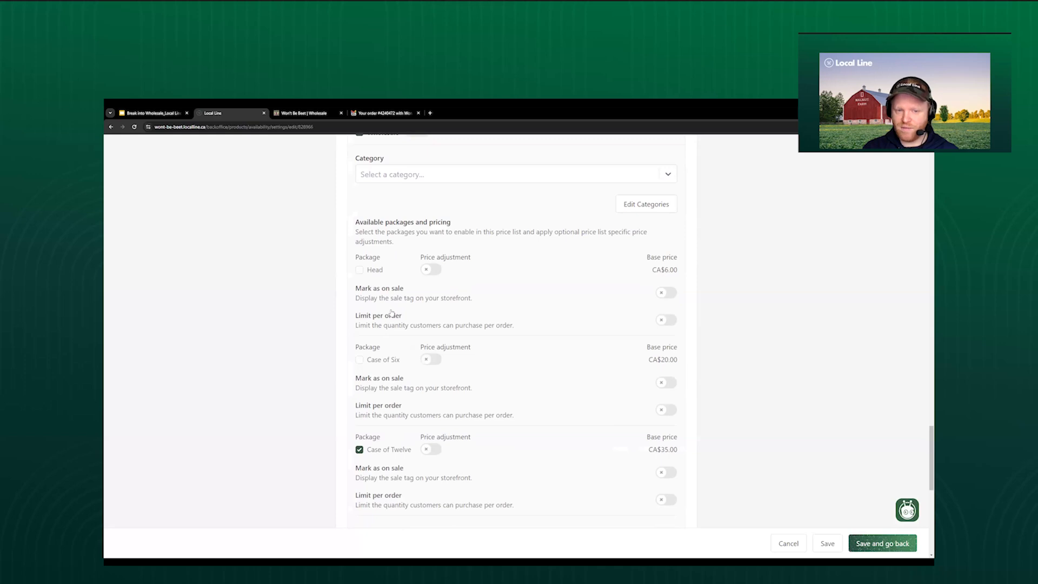
pyautogui.scroll(-7, 547, 450)
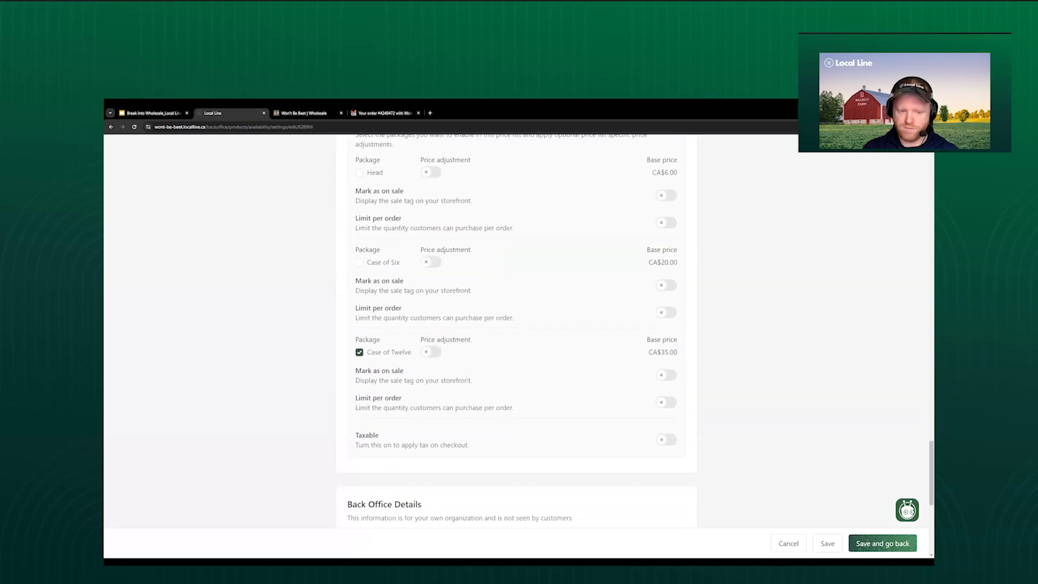
pyautogui.scroll(-2, 430, 380)
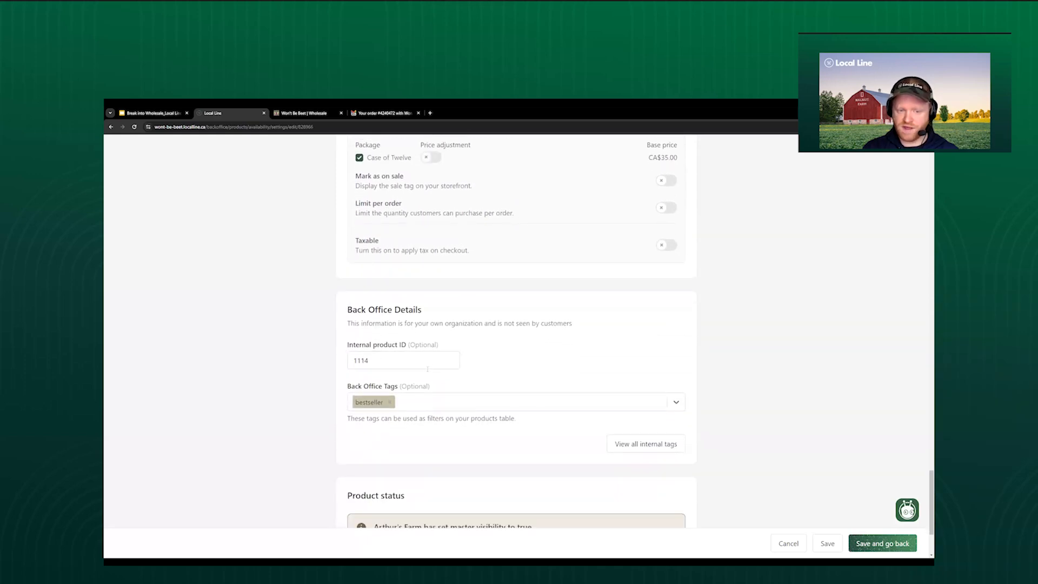
pyautogui.scroll(11, 421, 343)
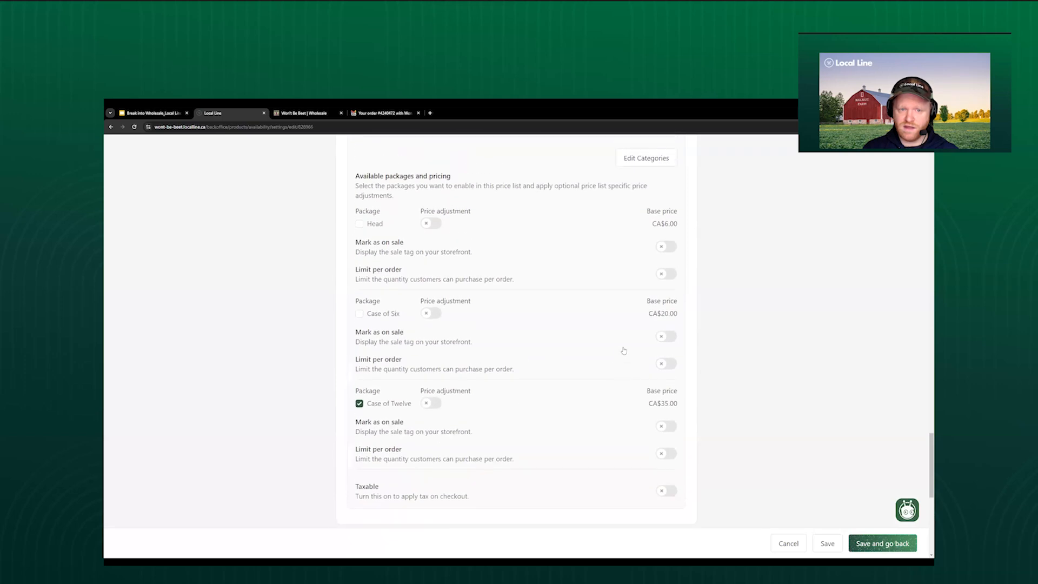
pyautogui.scroll(2, 562, 341)
pyautogui.scroll(-3, 388, 388)
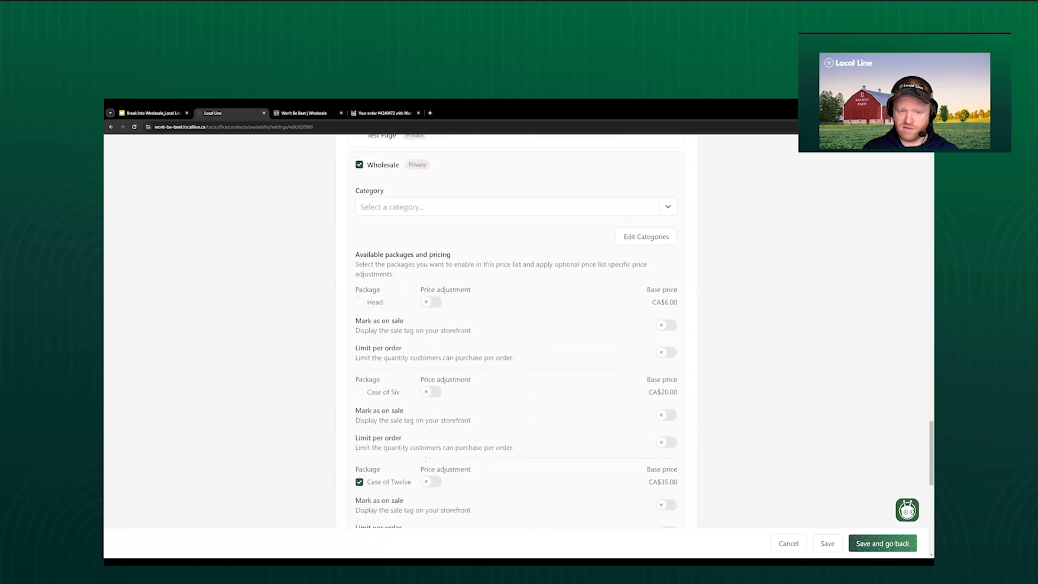
pyautogui.scroll(-4, 388, 390)
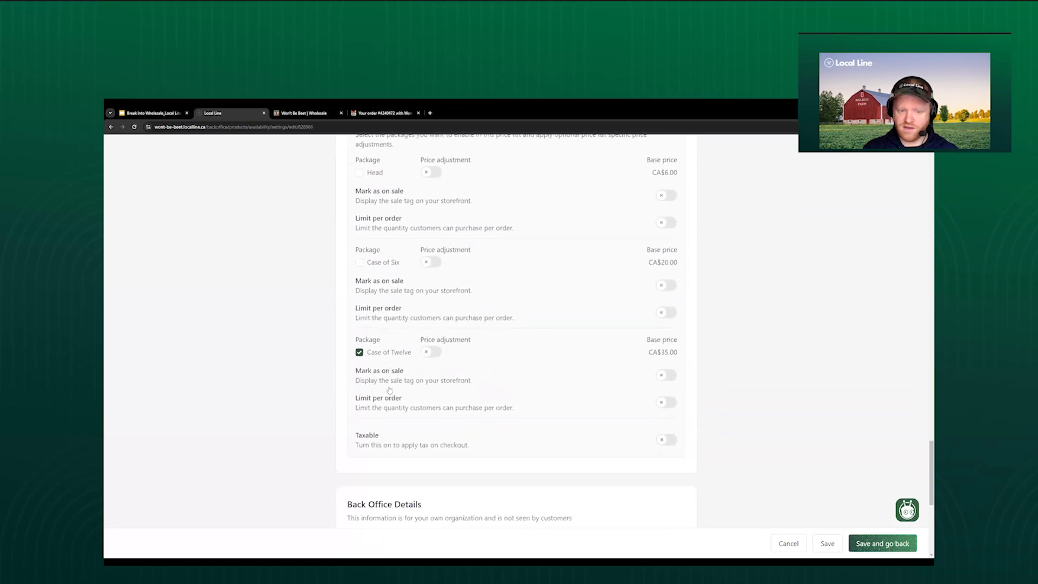
pyautogui.click(780, 544)
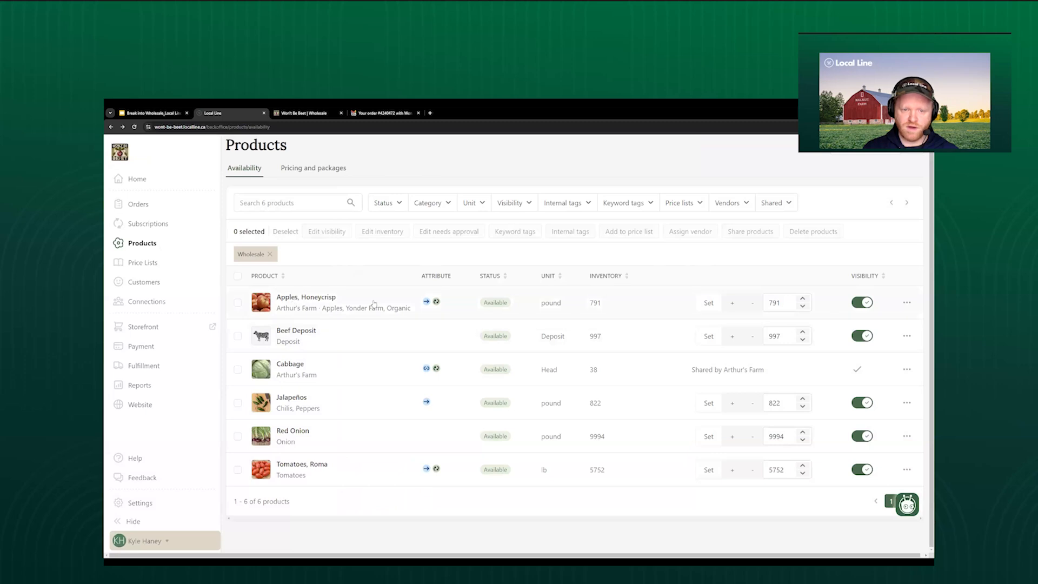
# - Open the Jalapeños product and enable package codes for its packages
pyautogui.click(302, 408)
pyautogui.scroll(-4, 454, 348)
pyautogui.scroll(-15, 454, 348)
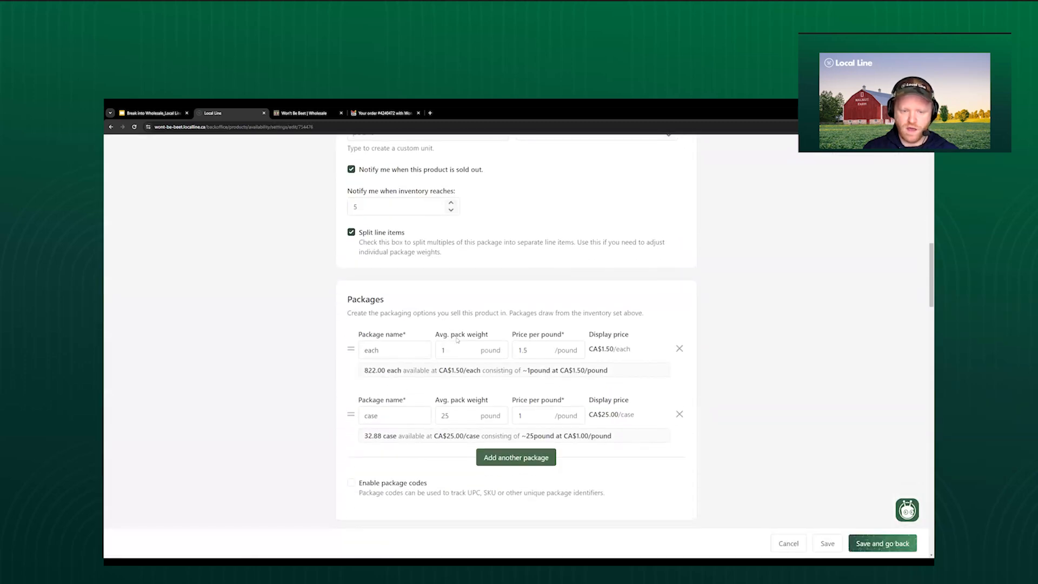
pyautogui.scroll(-1, 367, 420)
pyautogui.click(351, 394)
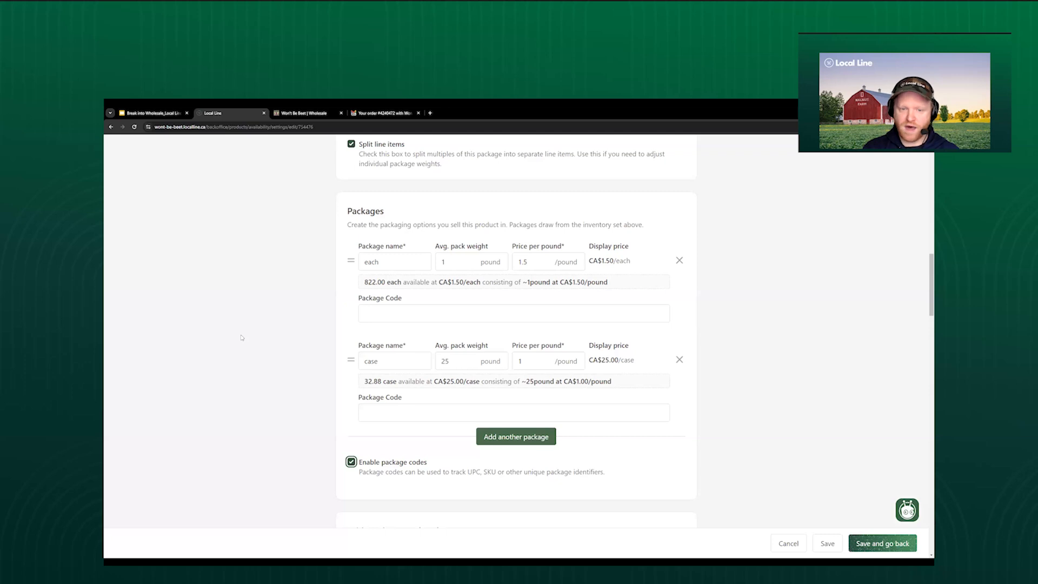
# - Examine the Jalapeños packages and price adjustment on the Retail price list, keeping the product open with its unsaved changes
pyautogui.scroll(-4, 721, 489)
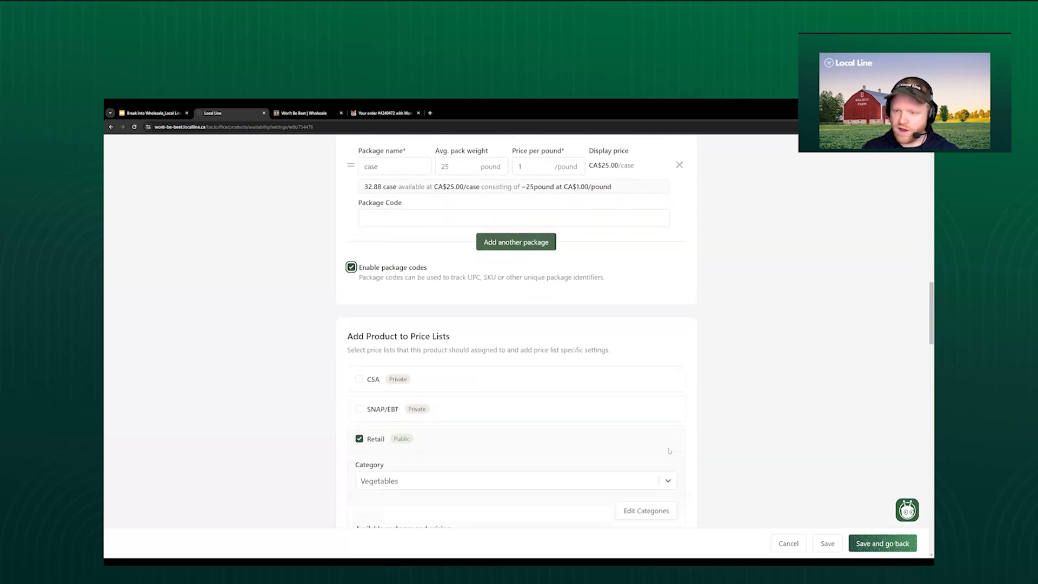
pyautogui.scroll(-3, 669, 451)
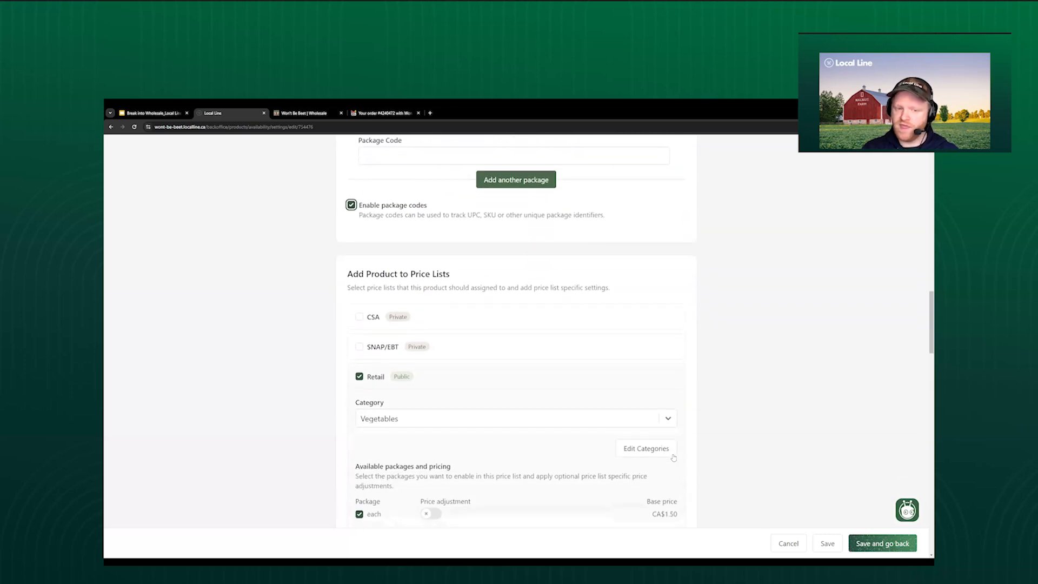
pyautogui.click(790, 547)
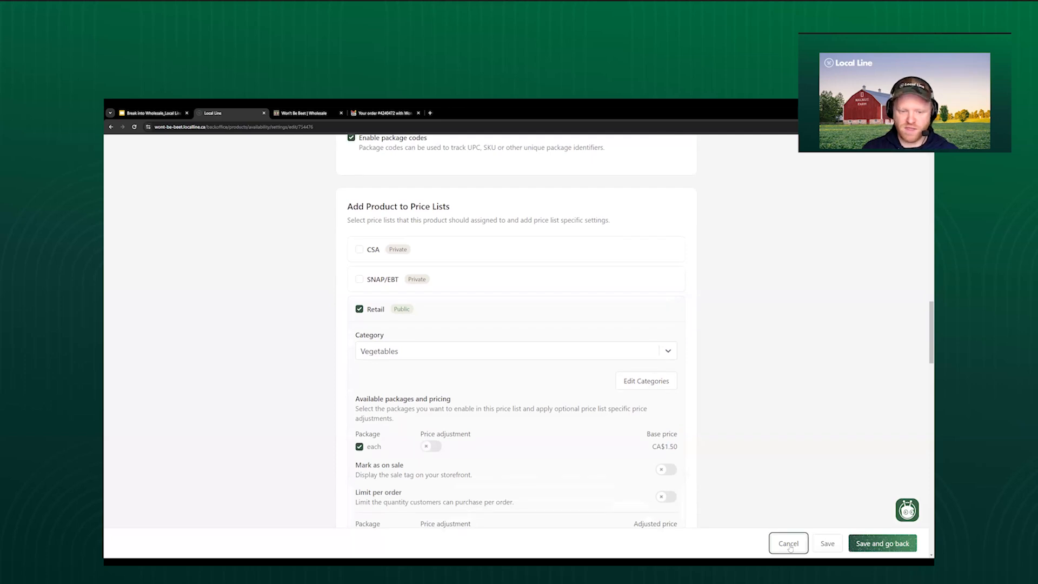
pyautogui.click(574, 175)
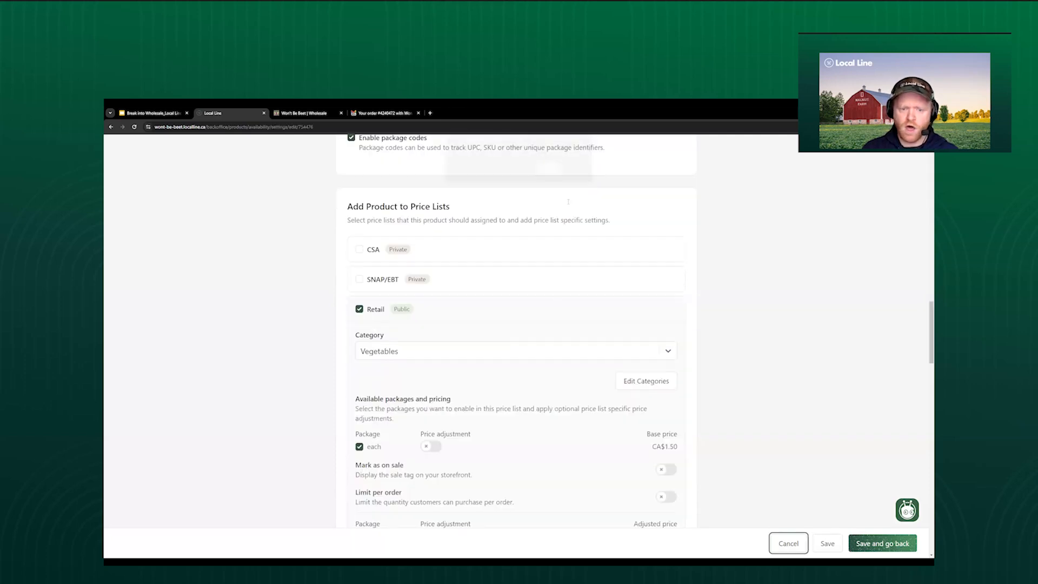
pyautogui.scroll(-3, 536, 327)
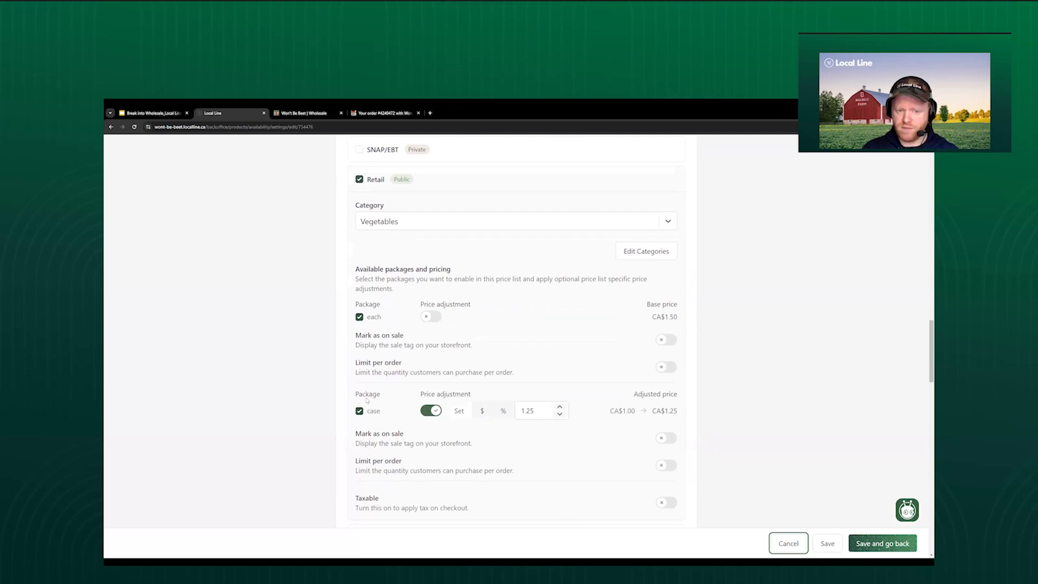
pyautogui.scroll(-1, 379, 379)
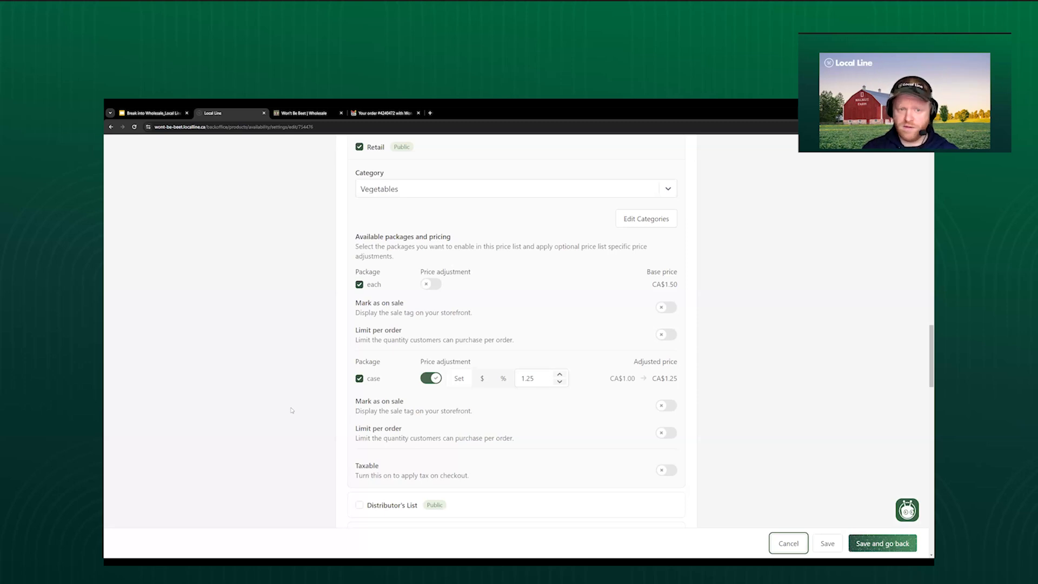
# - Compare the base prices of the each and case packages with their pricing on the Retail price list
pyautogui.scroll(5, 483, 363)
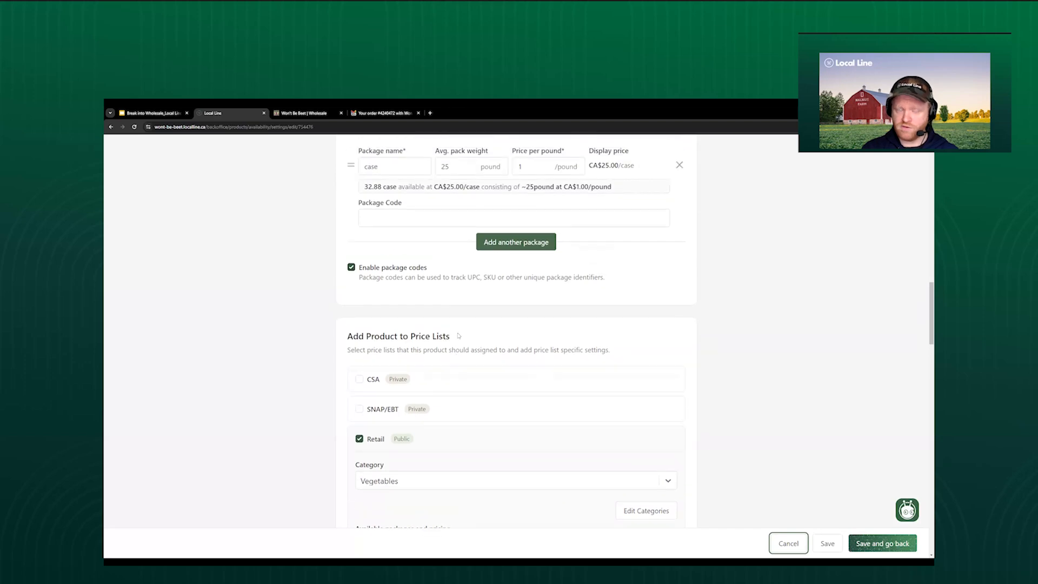
pyautogui.scroll(4, 472, 338)
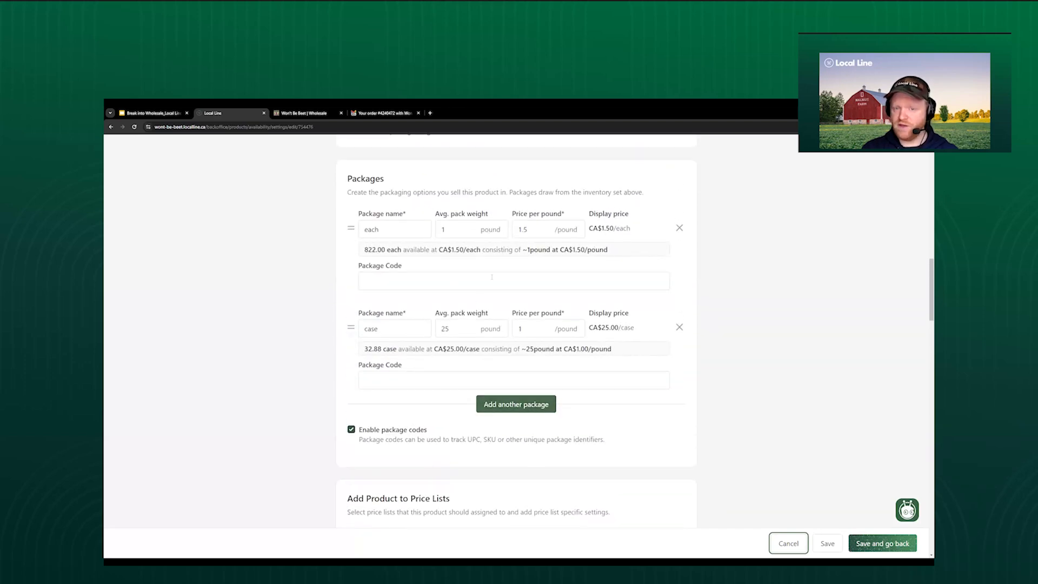
pyautogui.scroll(-1, 445, 341)
pyautogui.scroll(-3, 445, 341)
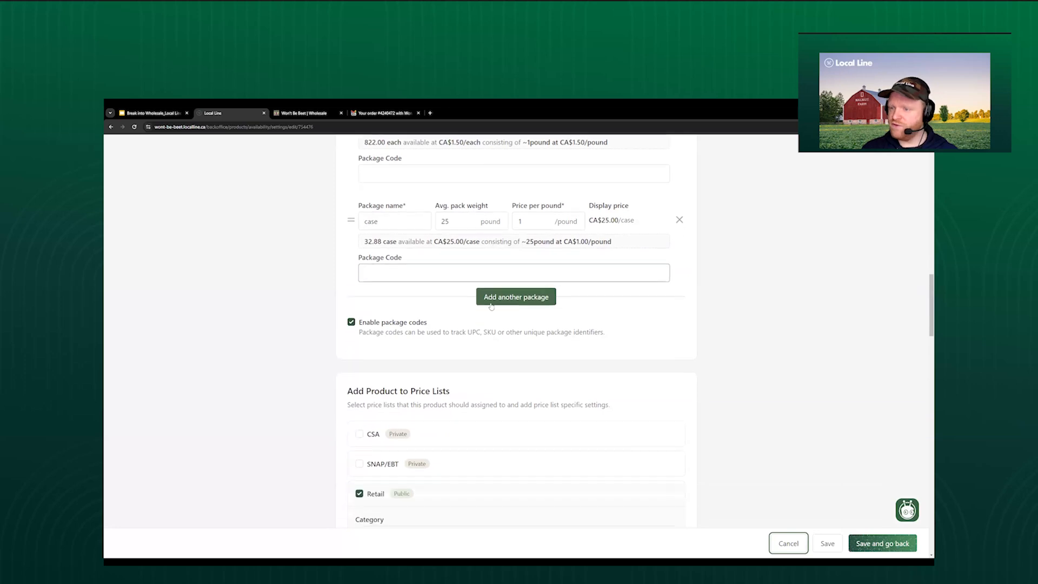
pyautogui.scroll(-4, 483, 395)
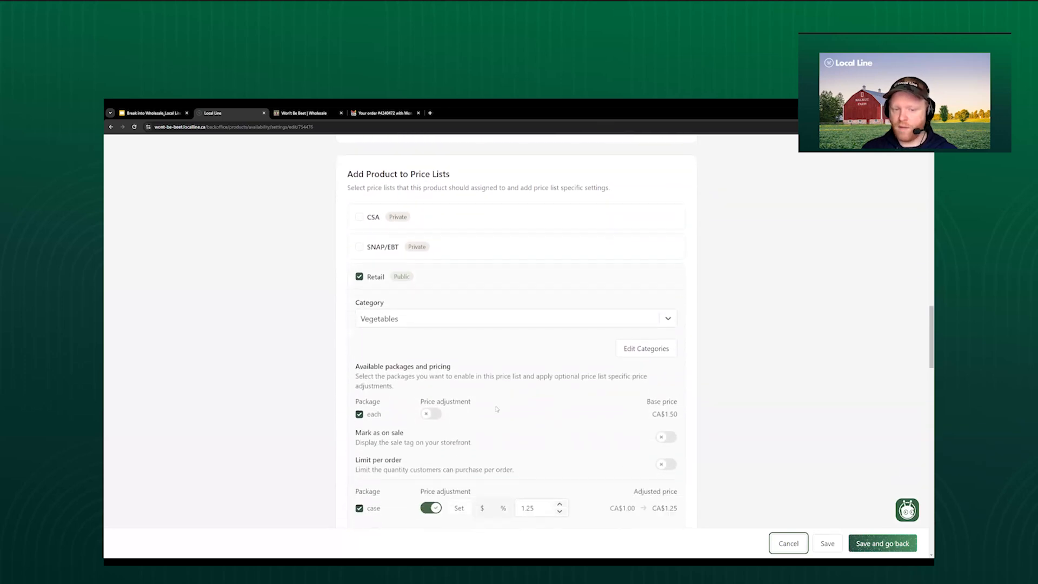
pyautogui.scroll(-1, 418, 324)
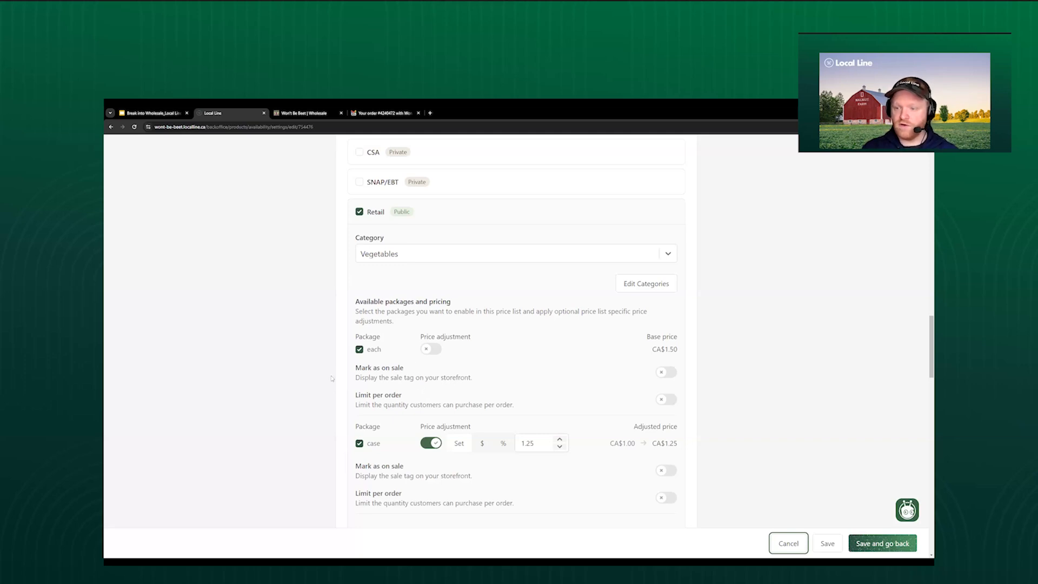
# - Review the Jalapeños' remaining price list settings, back office details and product status, and leave the product, discarding the unsaved changes
pyautogui.scroll(-2, 549, 386)
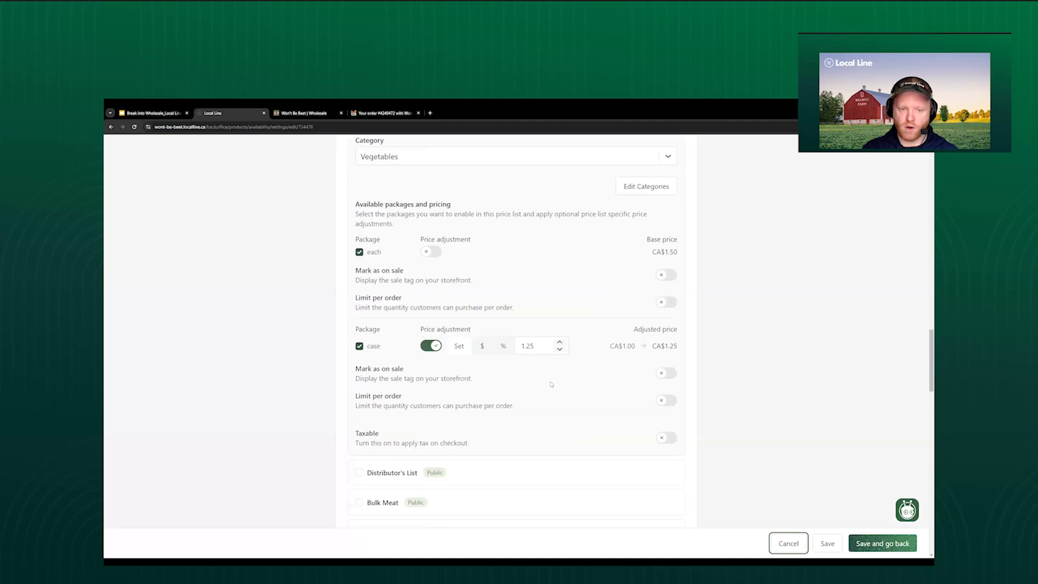
pyautogui.scroll(-15, 550, 383)
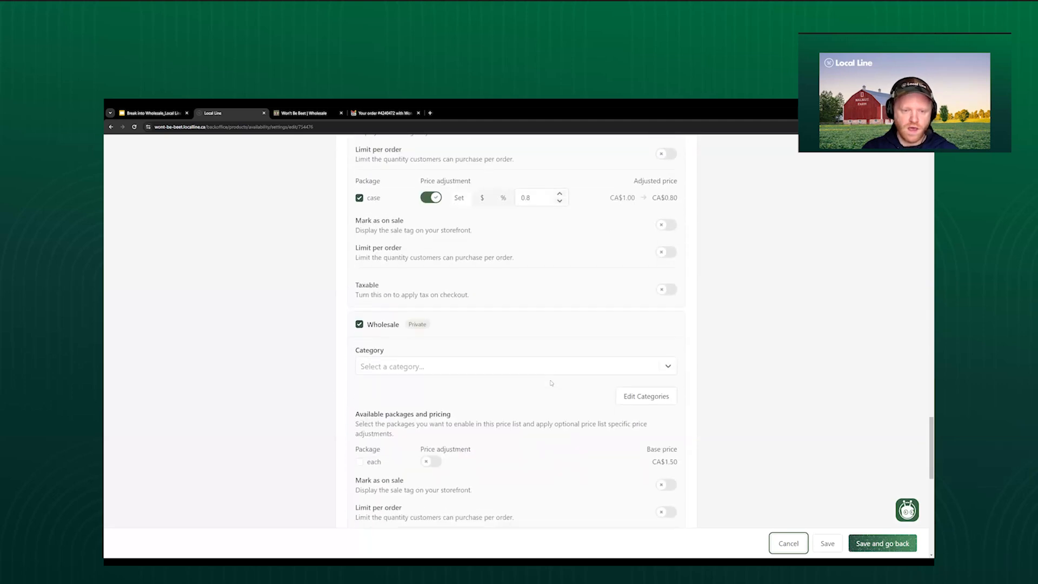
pyautogui.scroll(-5, 557, 381)
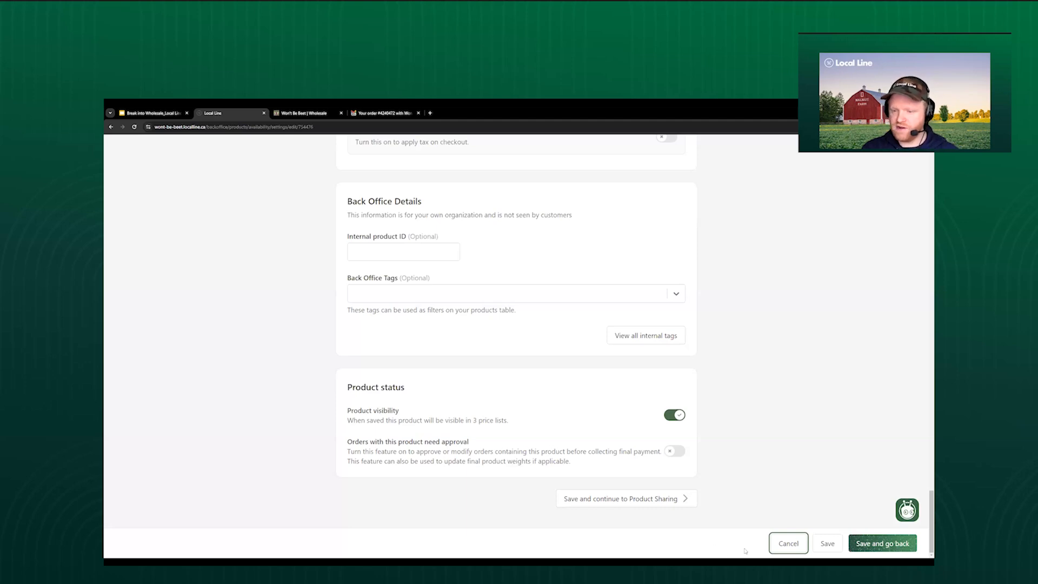
pyautogui.scroll(5, 719, 451)
pyautogui.scroll(10, 720, 451)
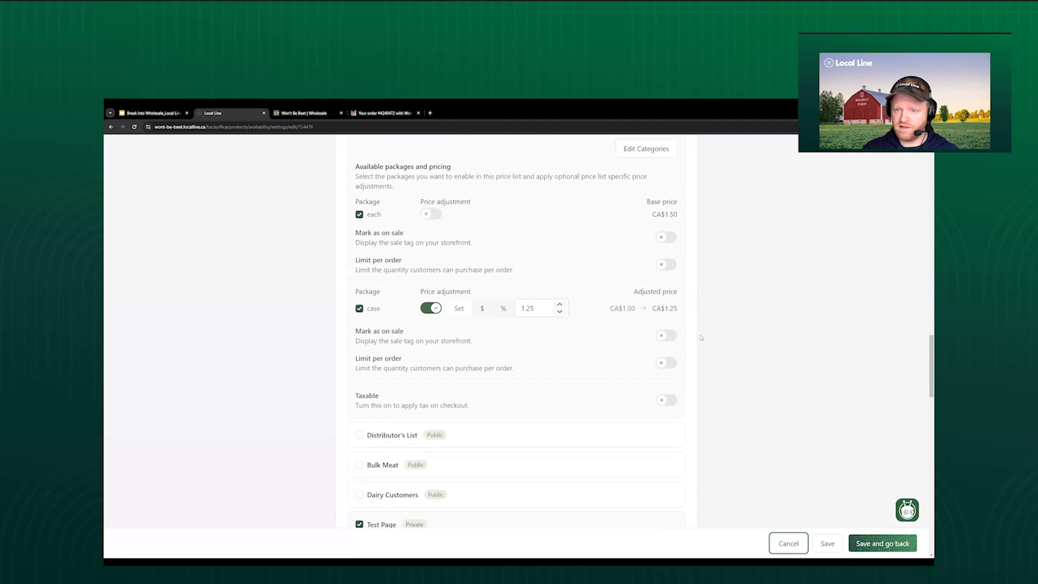
pyautogui.scroll(3, 701, 337)
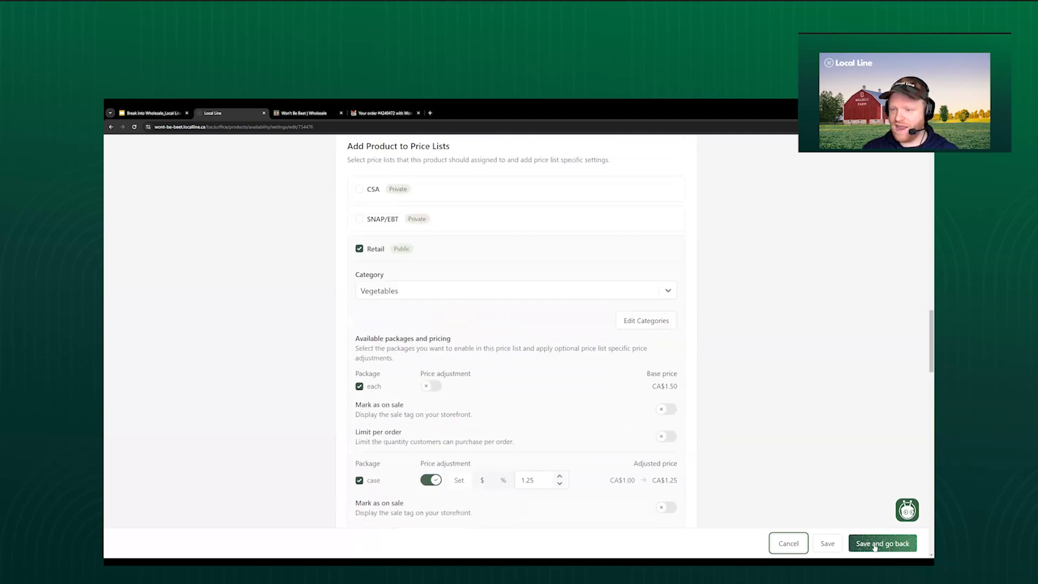
pyautogui.click(788, 544)
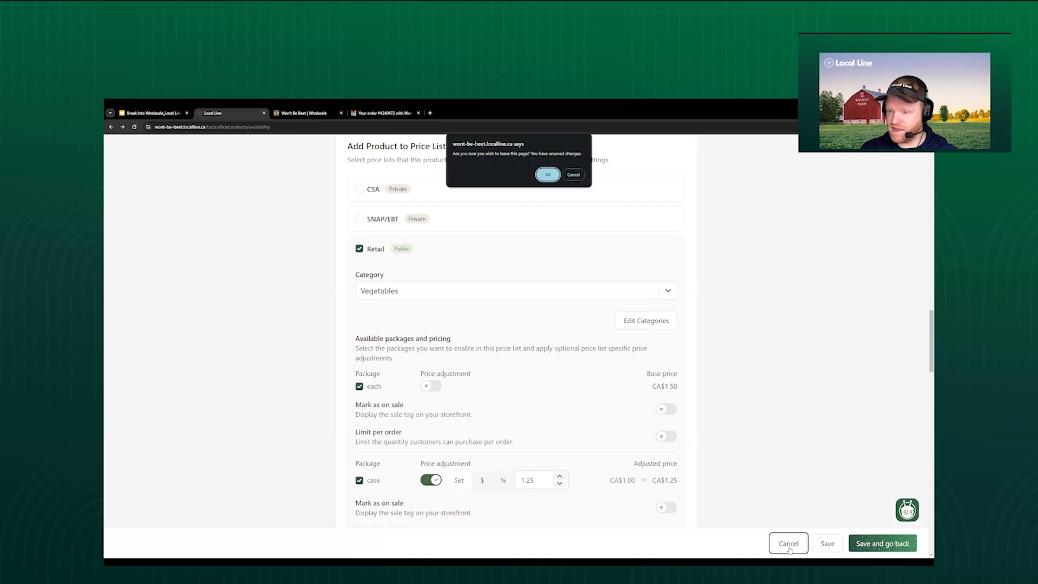
pyautogui.click(548, 174)
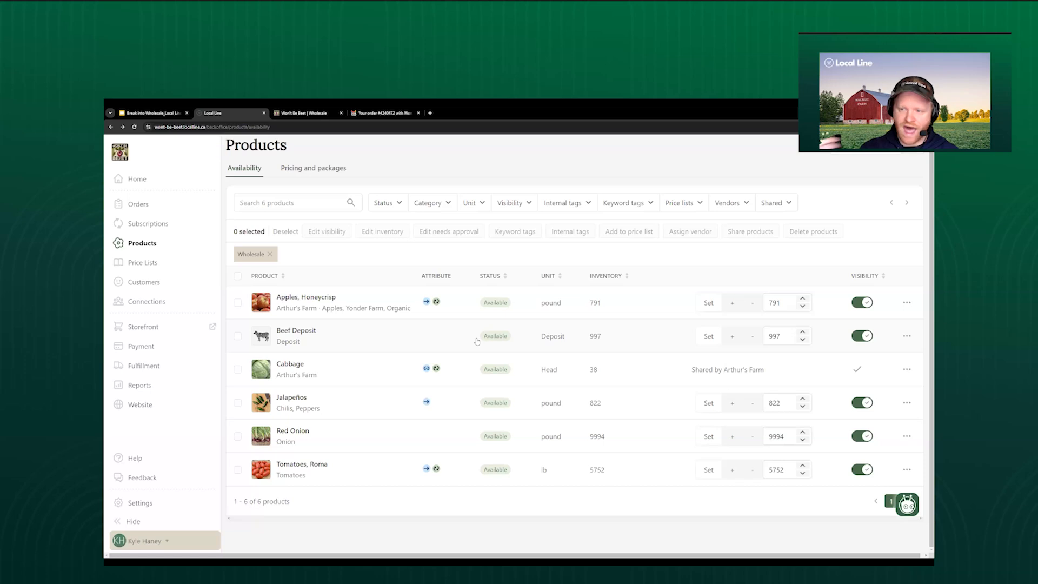
# - Open the orders list and filter it by the Overdue payment status
pyautogui.click(138, 207)
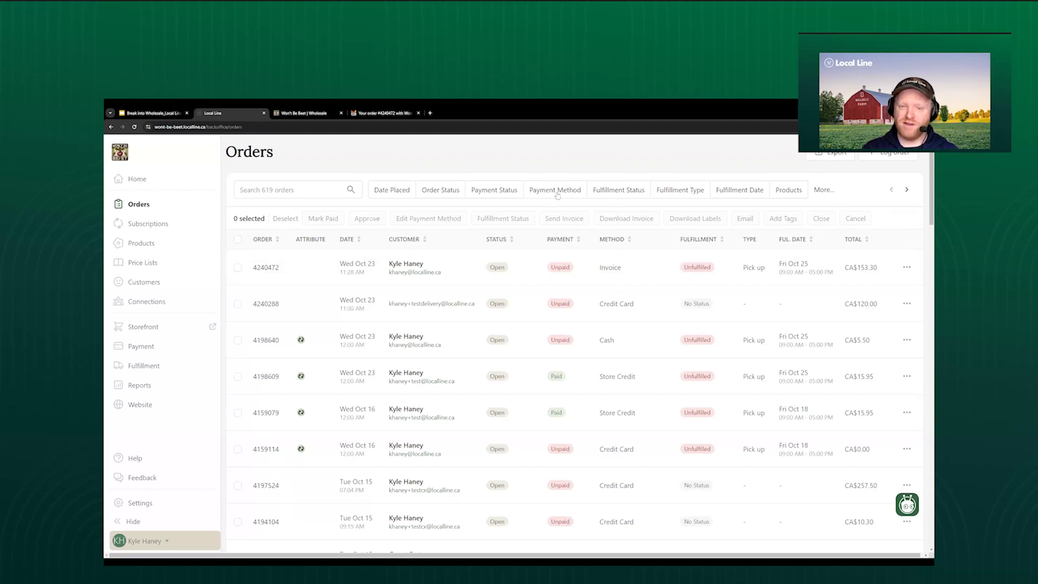
pyautogui.click(508, 194)
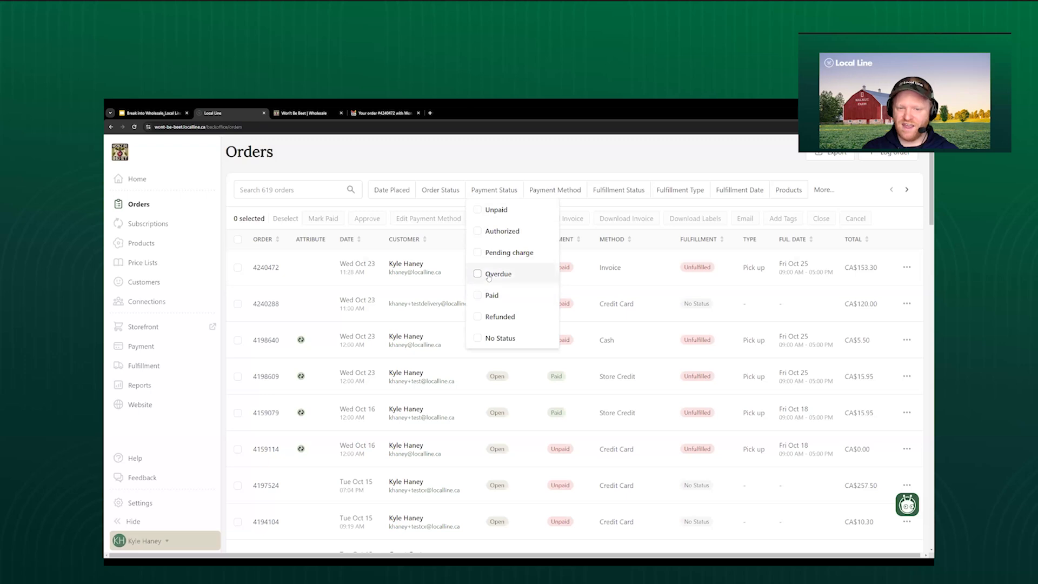
pyautogui.click(493, 274)
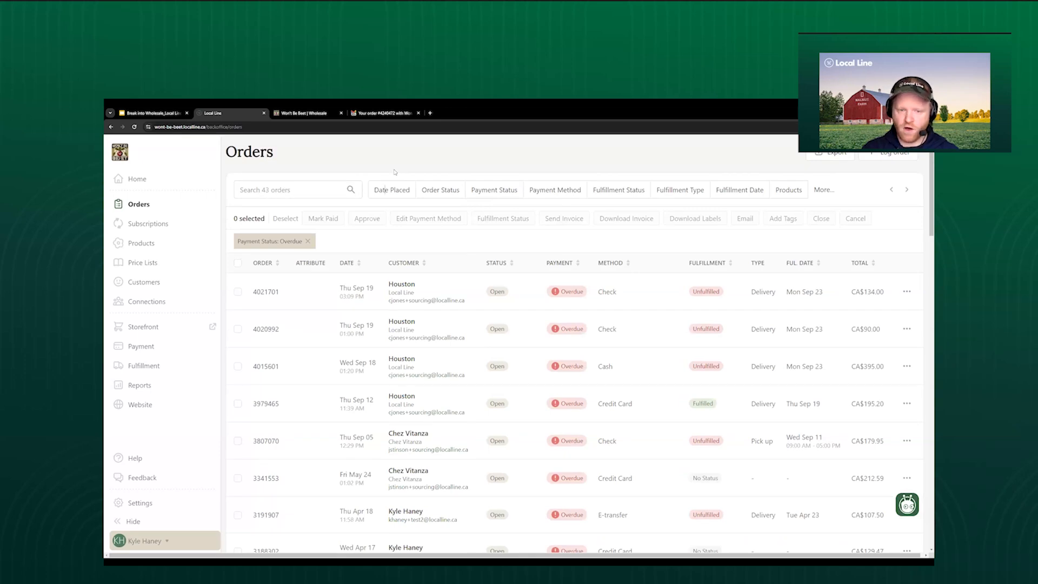
# - Filter the orders by the Wholesale price list and remove the Overdue payment status filter
pyautogui.click(829, 189)
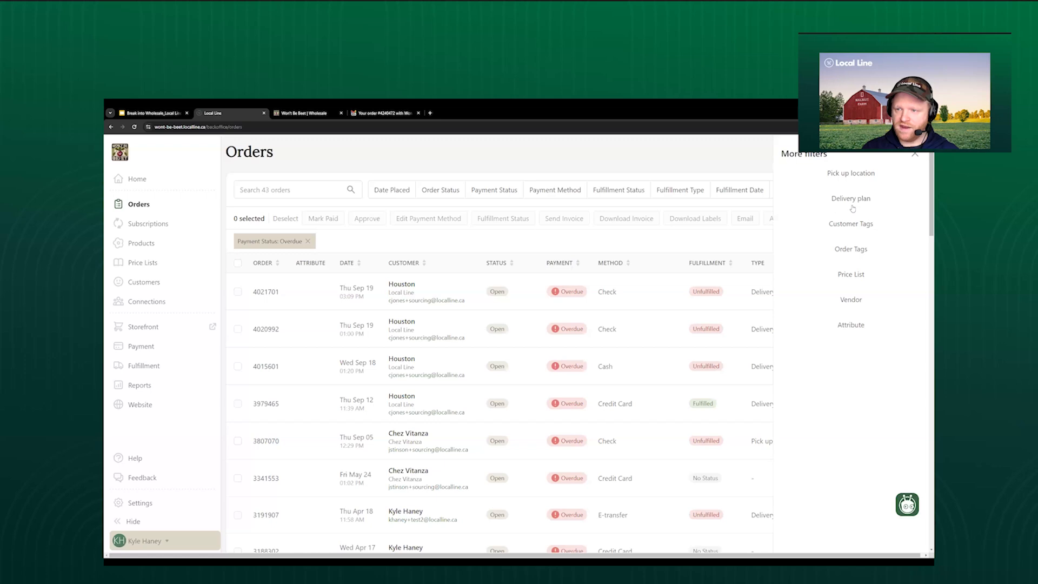
pyautogui.click(851, 274)
pyautogui.click(834, 297)
pyautogui.write('whole')
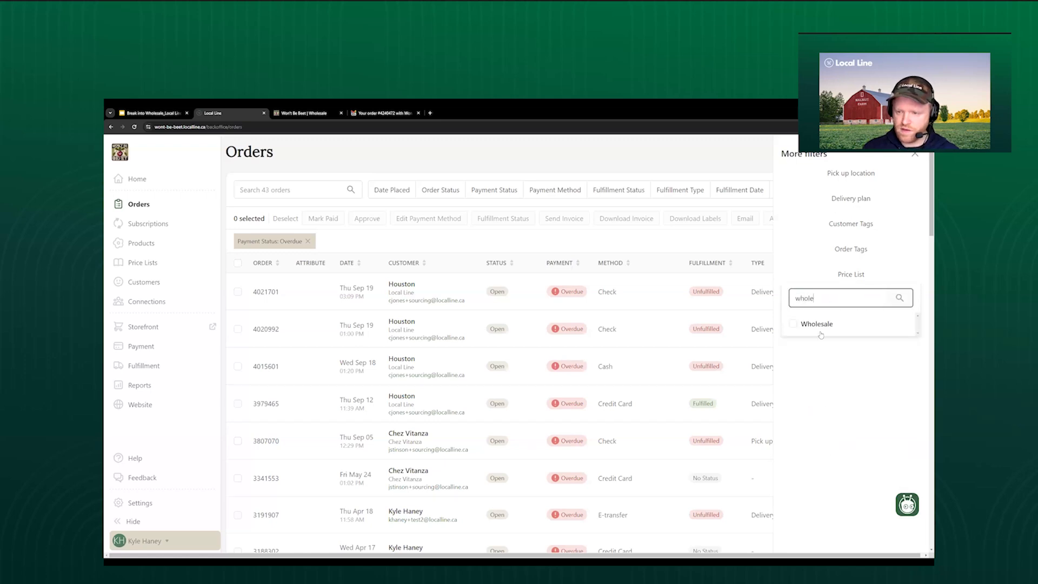
pyautogui.click(817, 323)
pyautogui.click(342, 241)
pyautogui.click(311, 241)
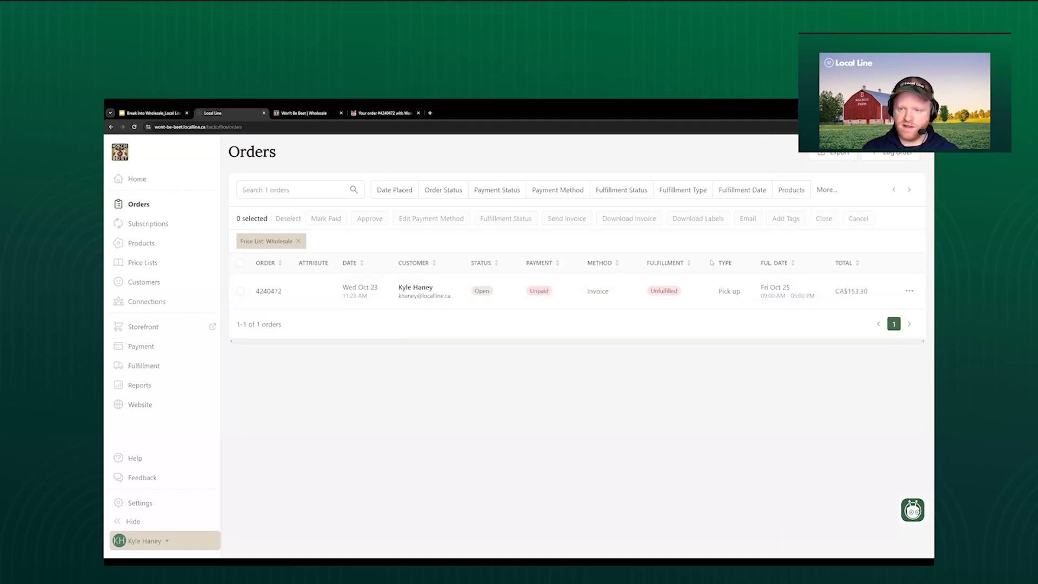
# - Open the Wholesale order and review its products, fulfillment, payment and invoice details
pyautogui.click(362, 288)
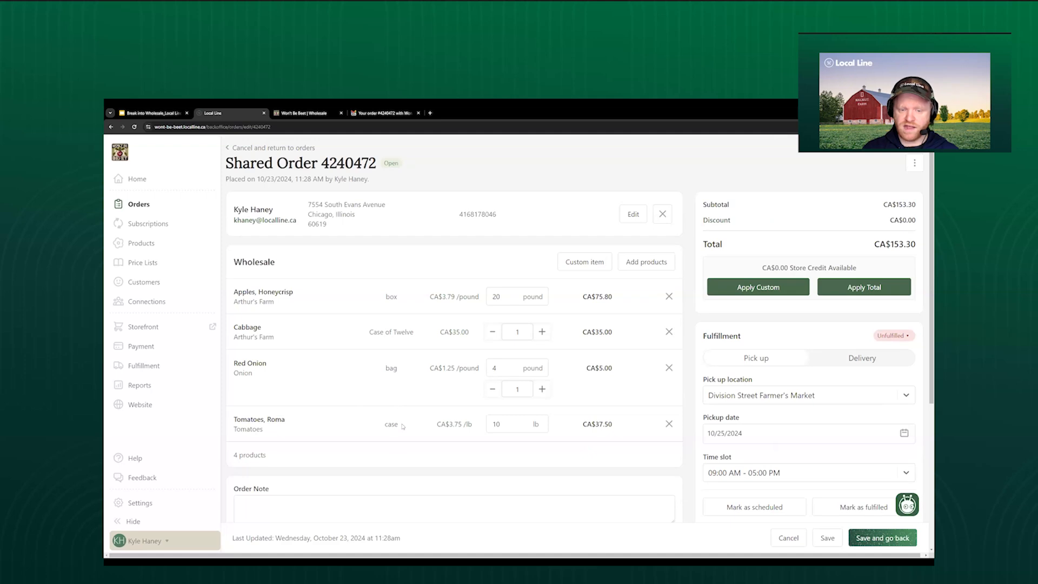
pyautogui.scroll(-4, 559, 335)
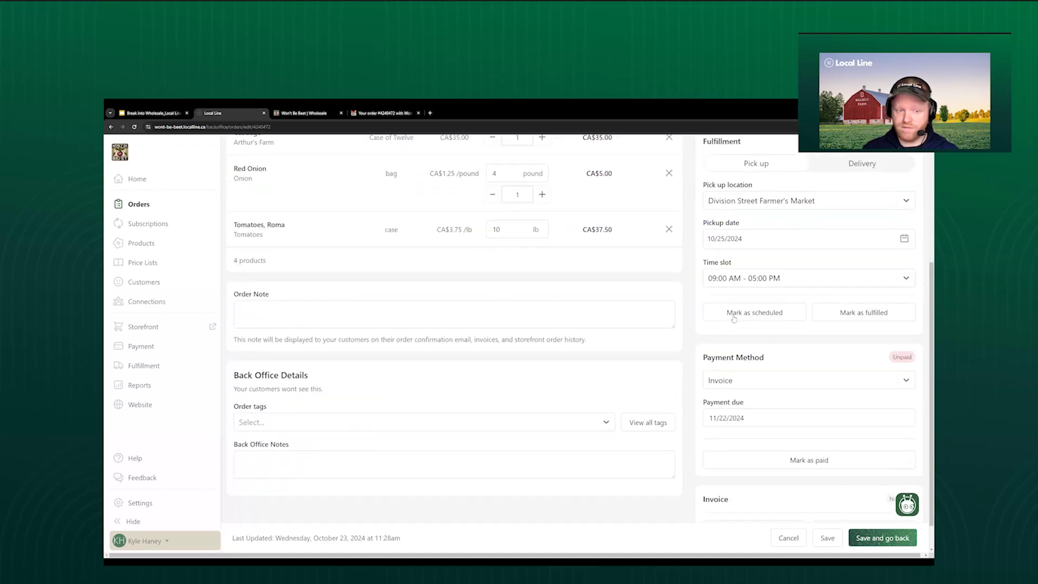
pyautogui.scroll(-1, 841, 329)
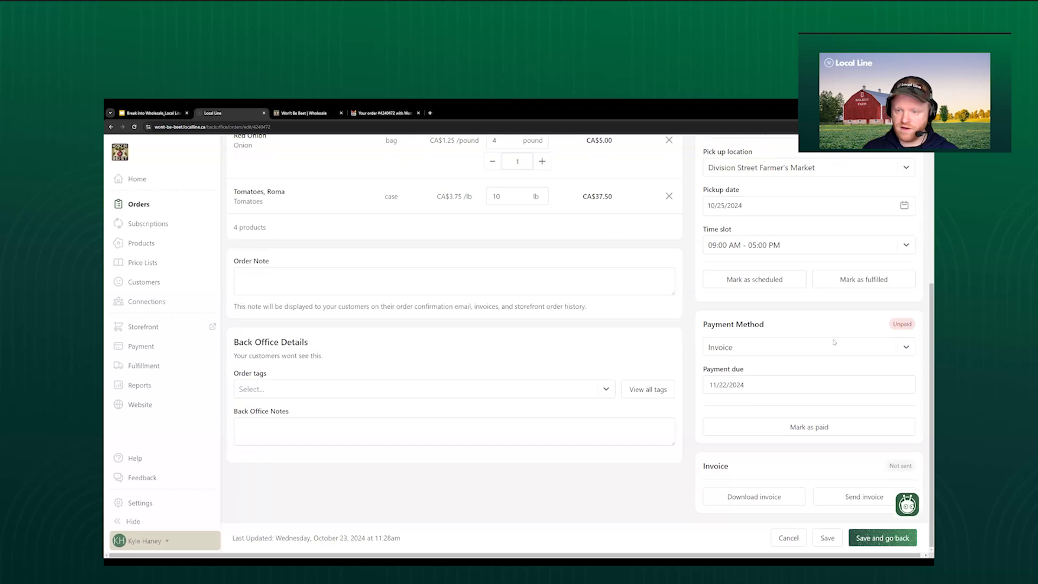
# - Change the Wholesale order's payment method to Credit Card and request payment via email, saving the order
pyautogui.click(830, 350)
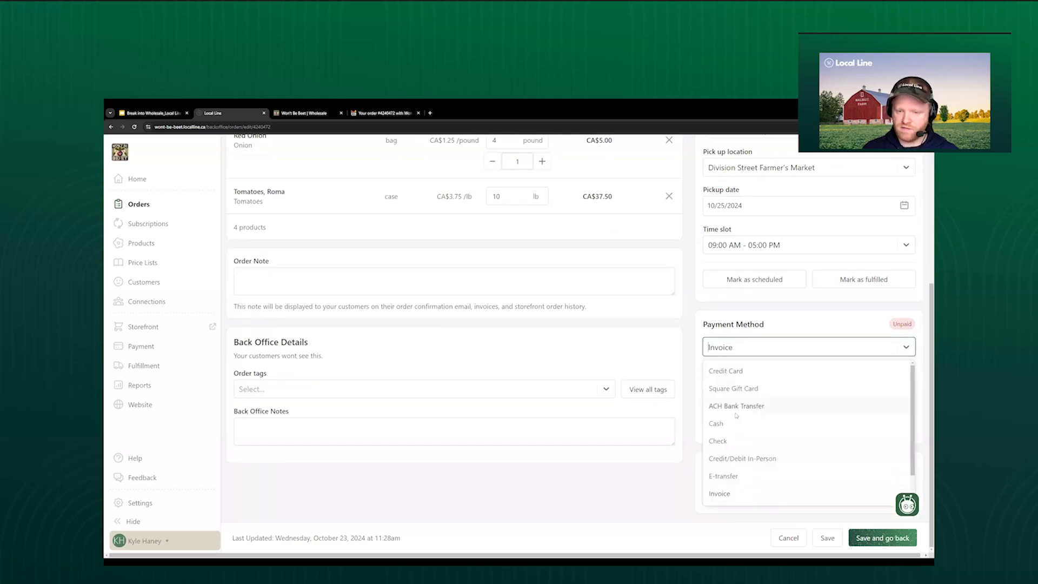
pyautogui.click(760, 371)
pyautogui.scroll(-1, 792, 403)
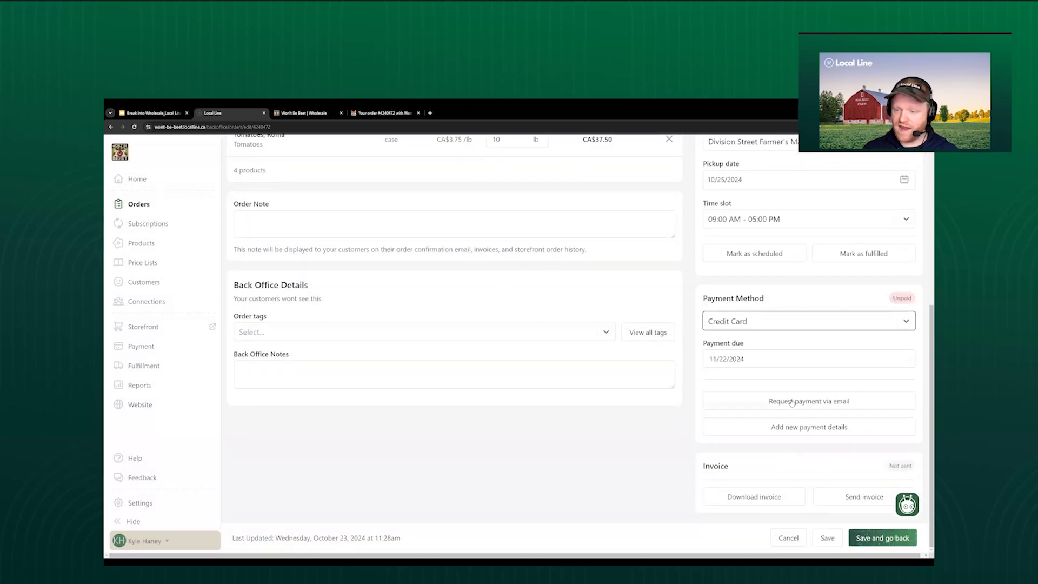
pyautogui.click(792, 402)
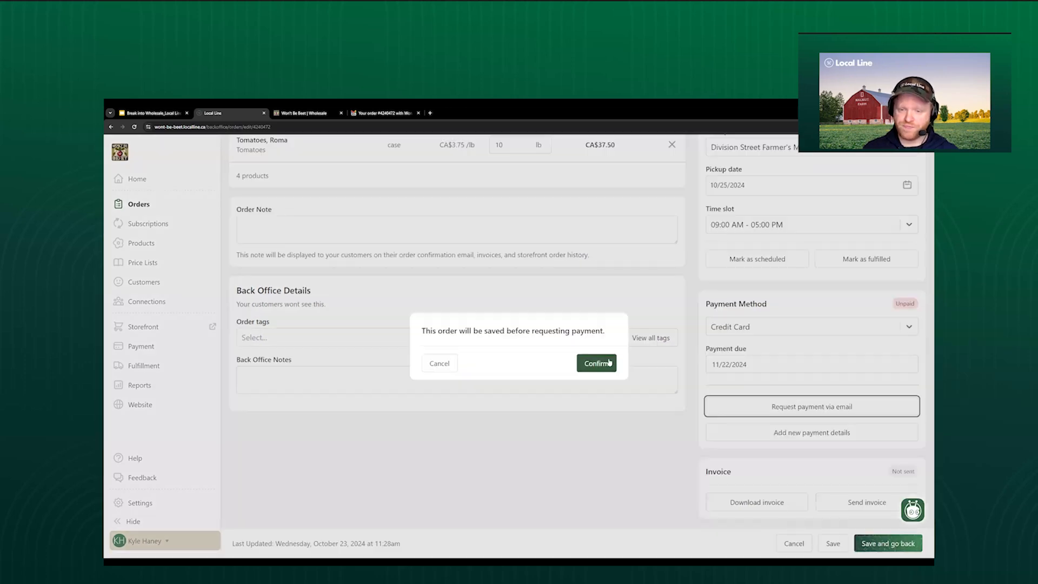
pyautogui.click(610, 363)
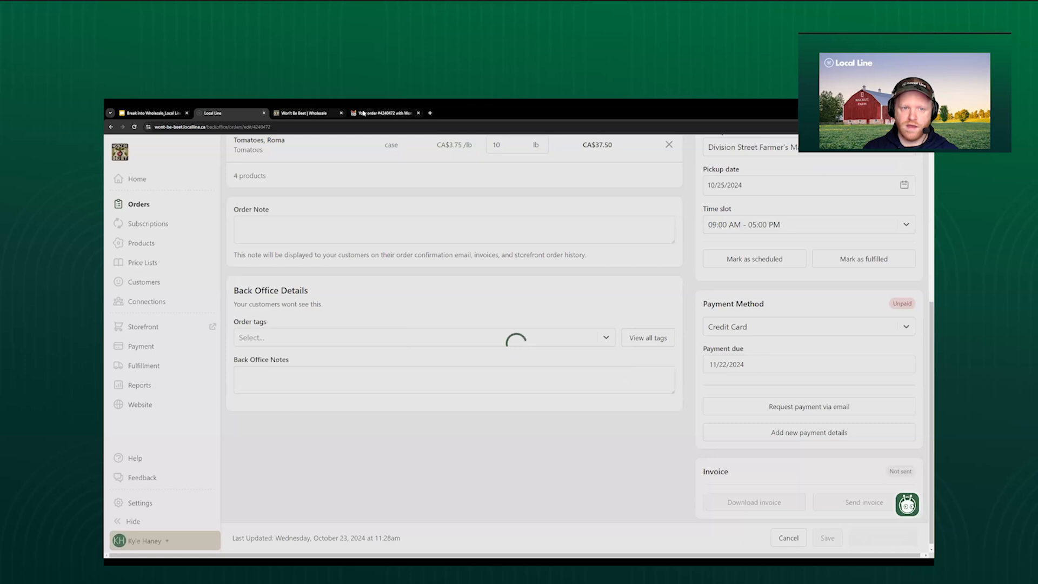
pyautogui.scroll(4, 452, 333)
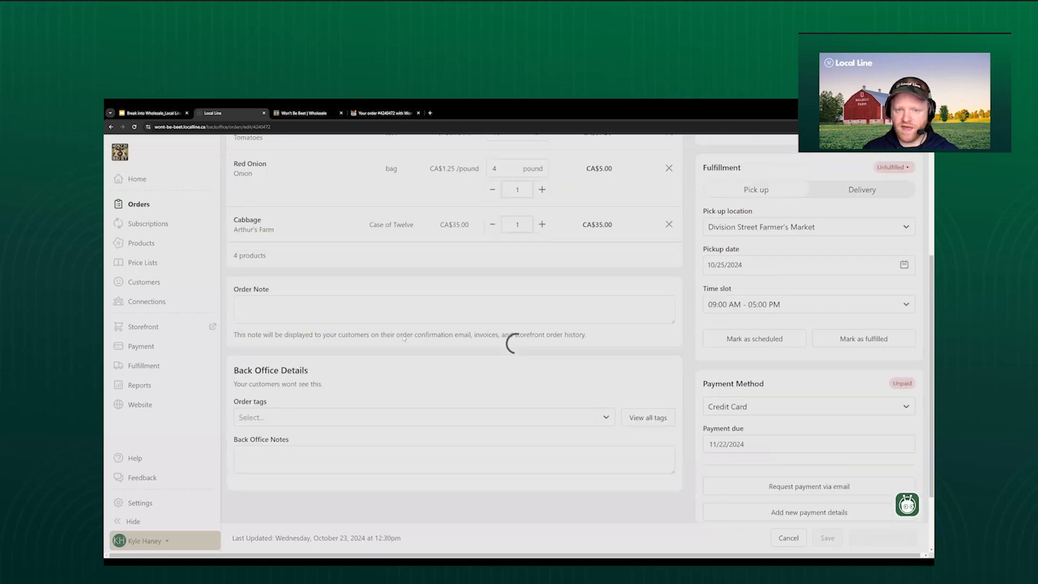
pyautogui.scroll(1, 403, 337)
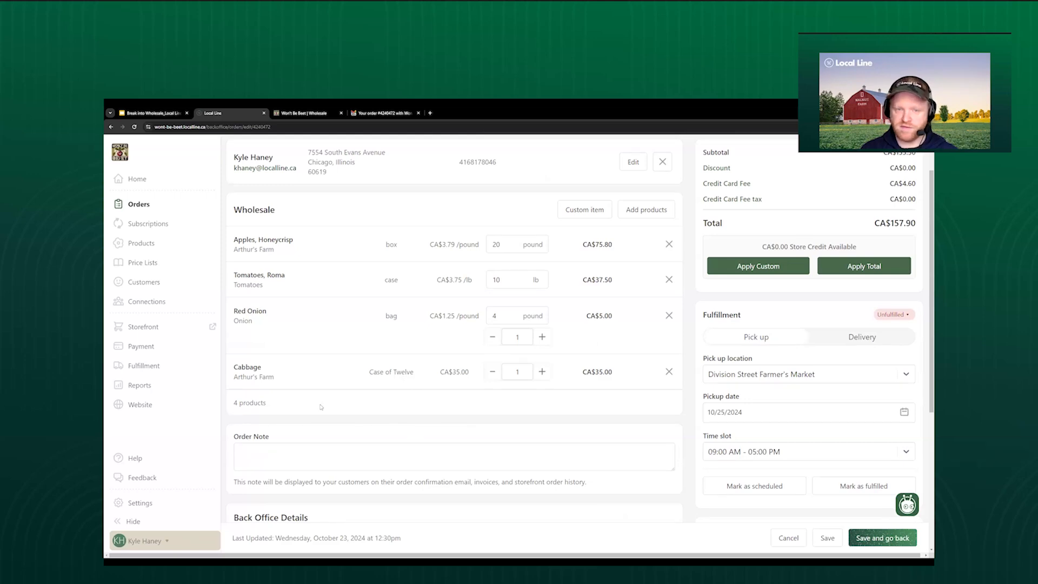
# - Return to the orders list without the Wholesale filter, select all listed orders, and review the label download types without downloading
pyautogui.click(143, 204)
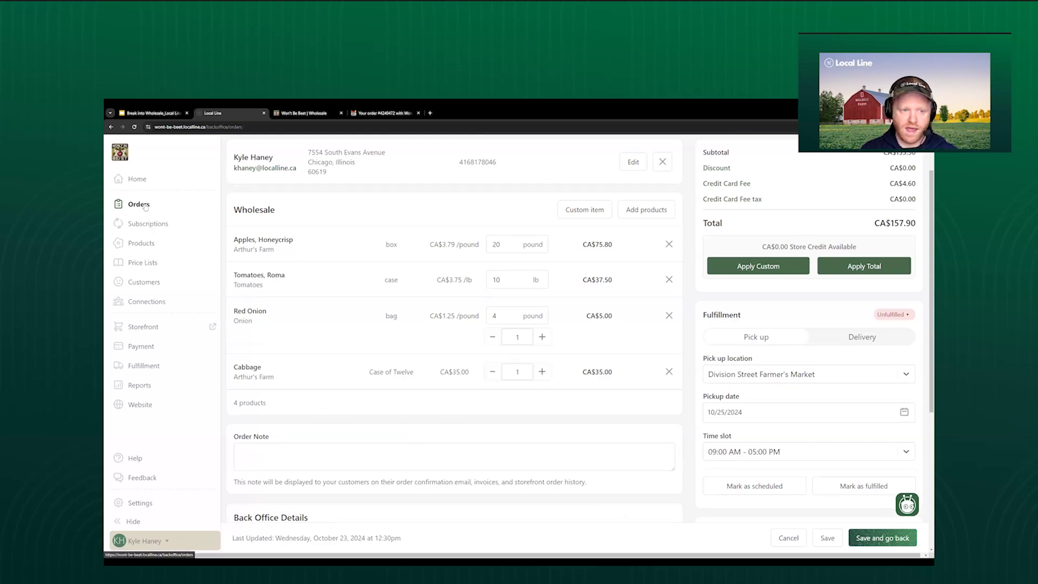
pyautogui.click(299, 242)
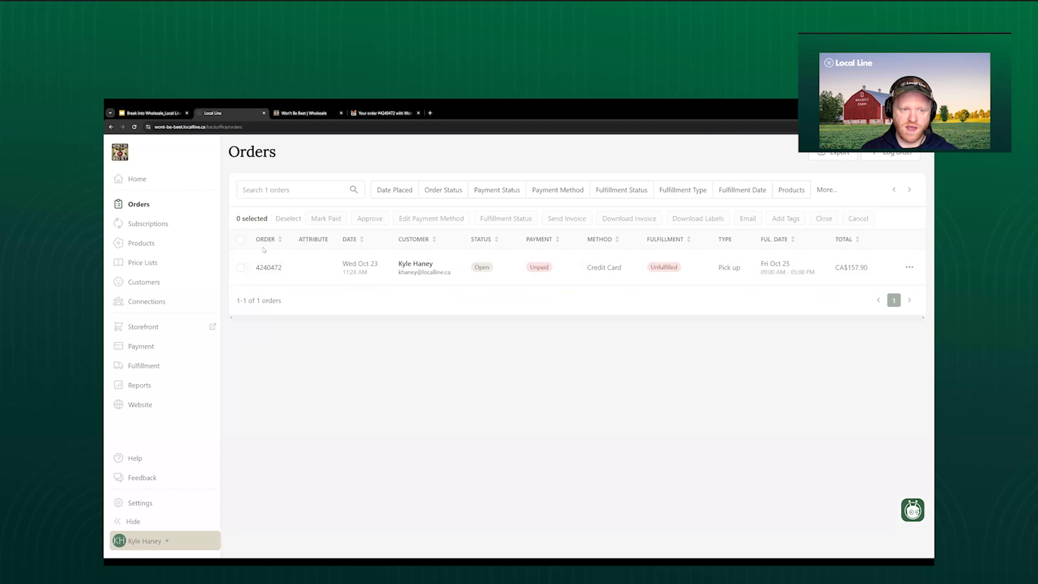
pyautogui.click(238, 239)
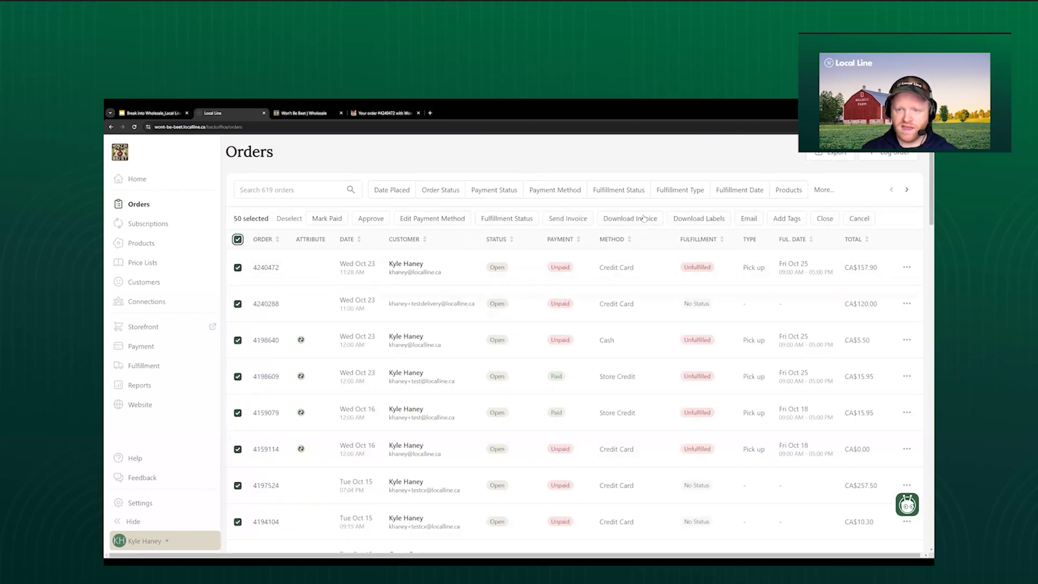
pyautogui.click(689, 222)
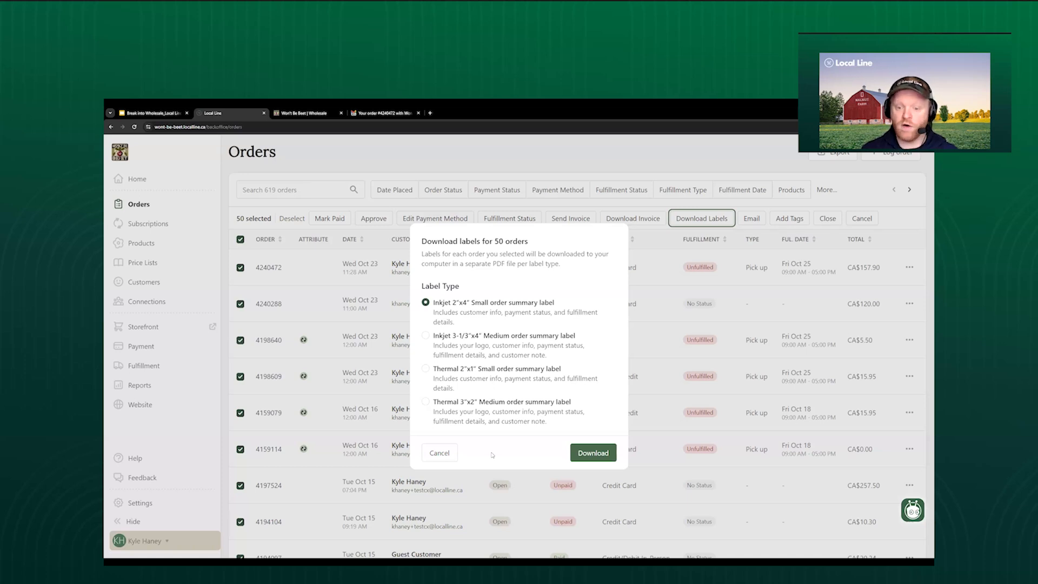
pyautogui.click(437, 452)
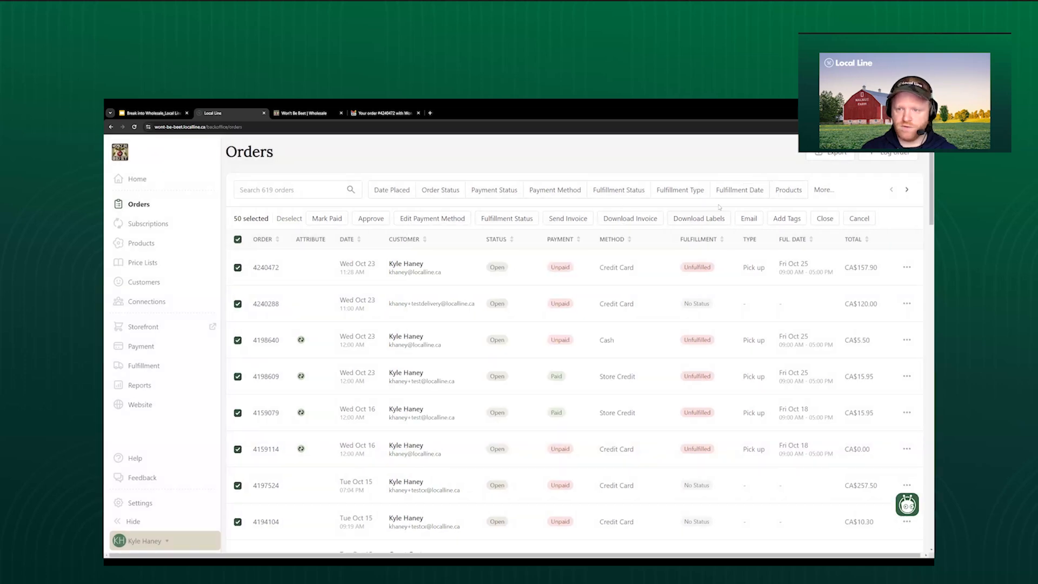
# - Review the CSV export types available for the selected orders, including the picklist and packlist options, and cancel the export
pyautogui.click(830, 152)
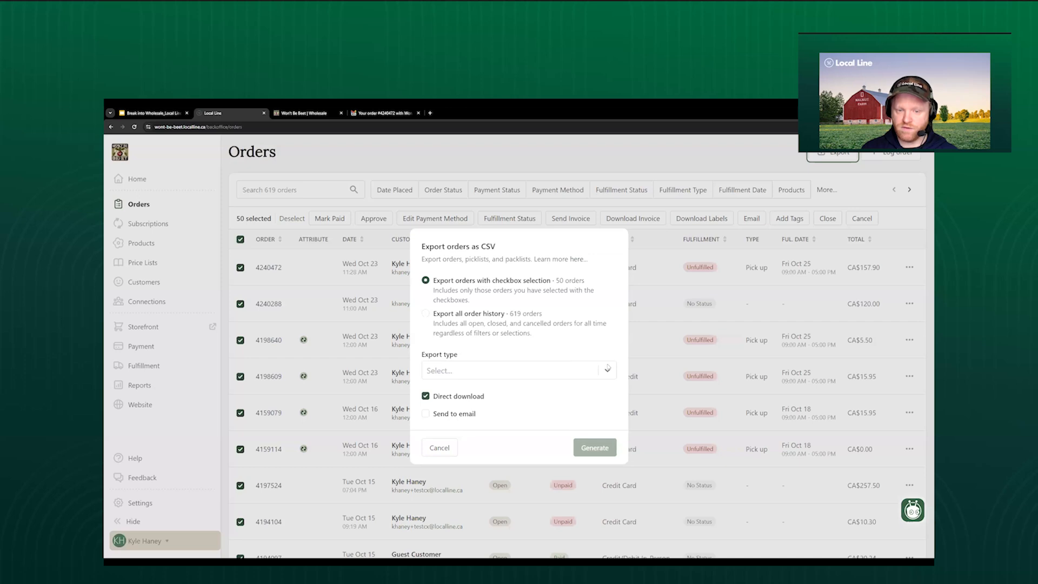
pyautogui.click(607, 369)
pyautogui.scroll(-3, 462, 427)
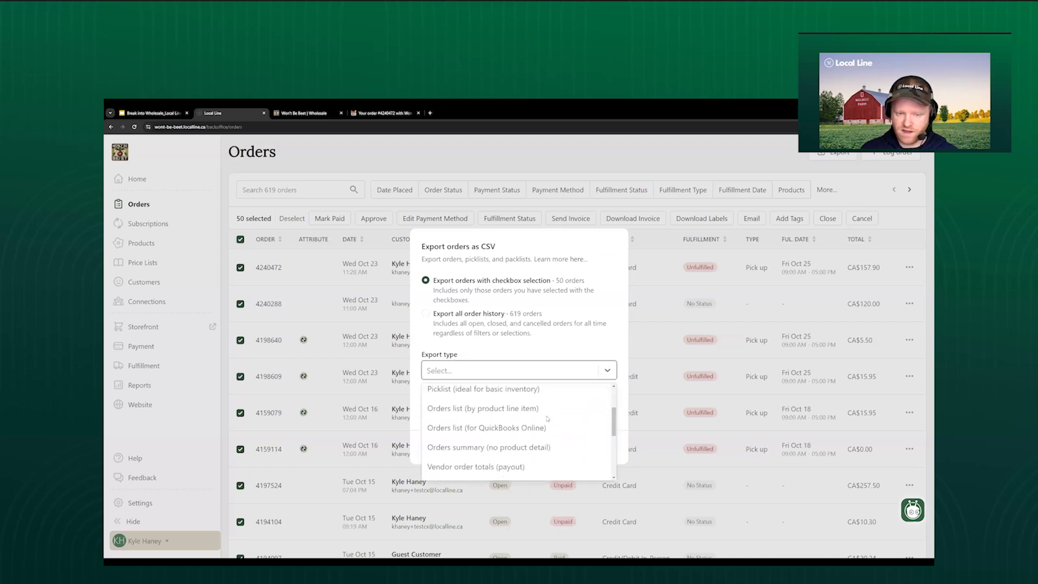
pyautogui.scroll(-3, 470, 433)
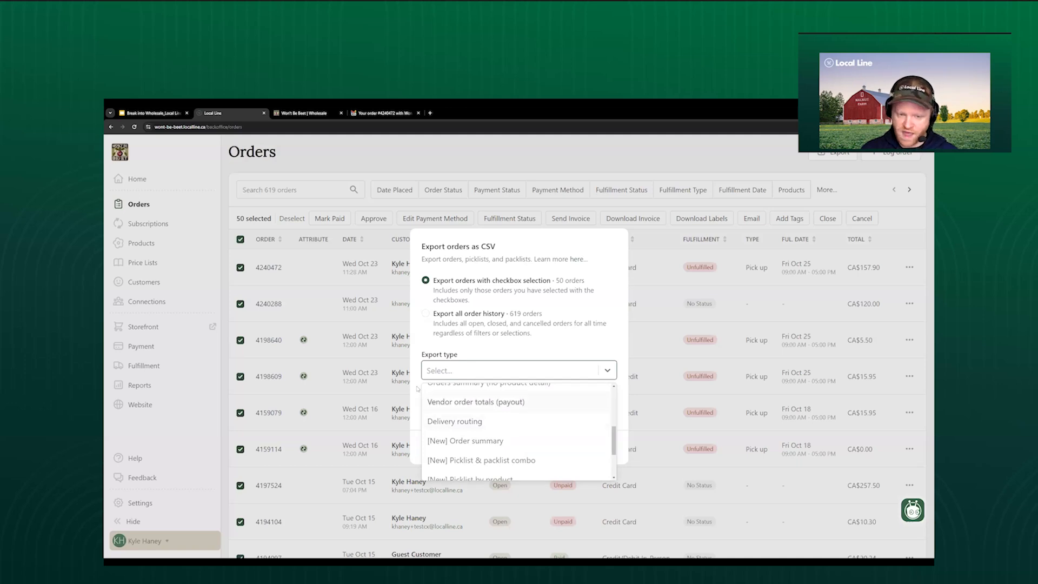
pyautogui.scroll(-3, 476, 449)
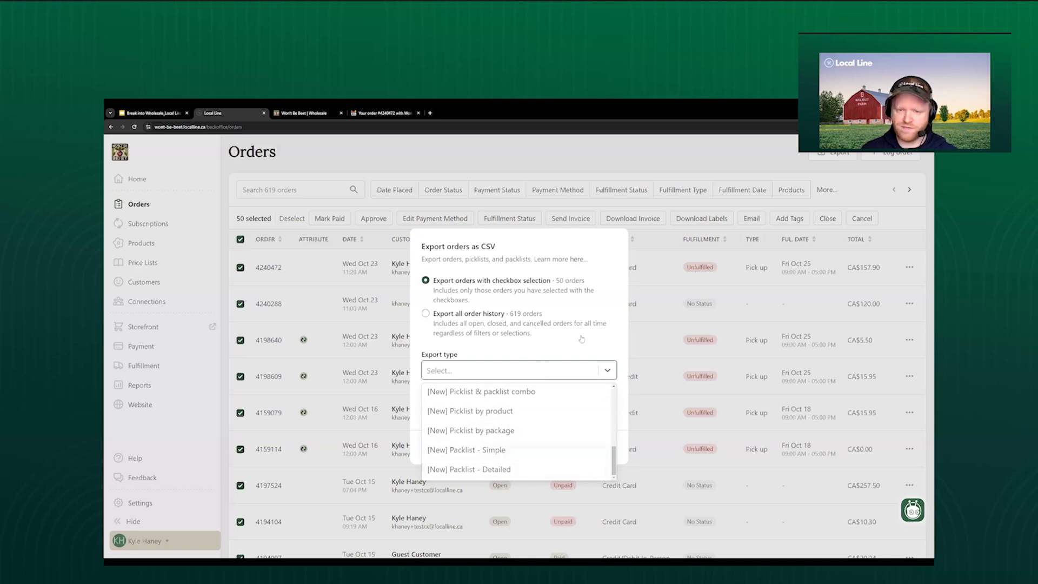
pyautogui.click(618, 284)
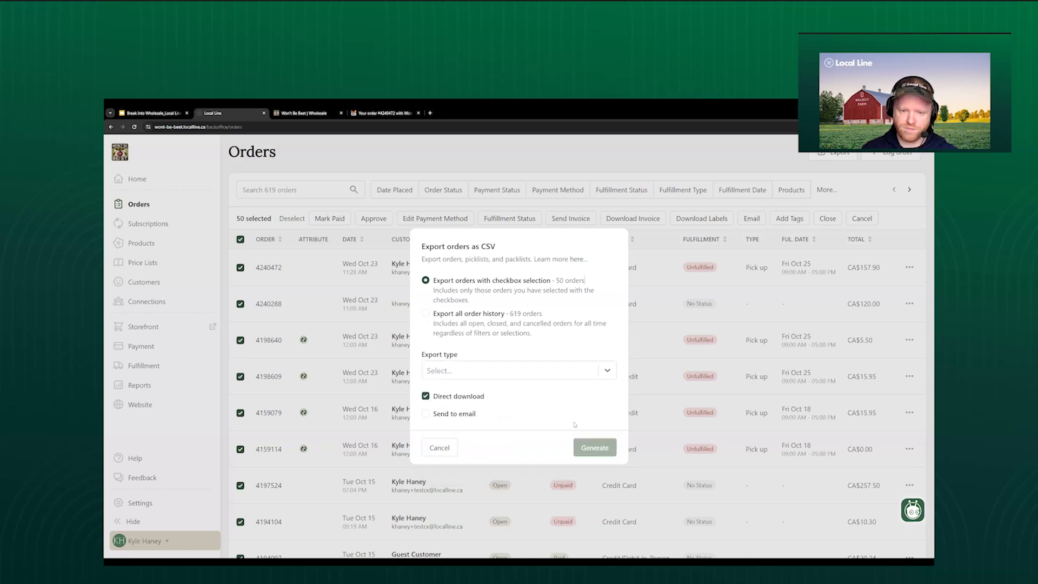
pyautogui.click(439, 448)
# - Switch to the Won't Be Beet storefront, review the cart's pickup locations and the first location's pickup dates, and return to the pickup or delivery choice
pyautogui.click(300, 113)
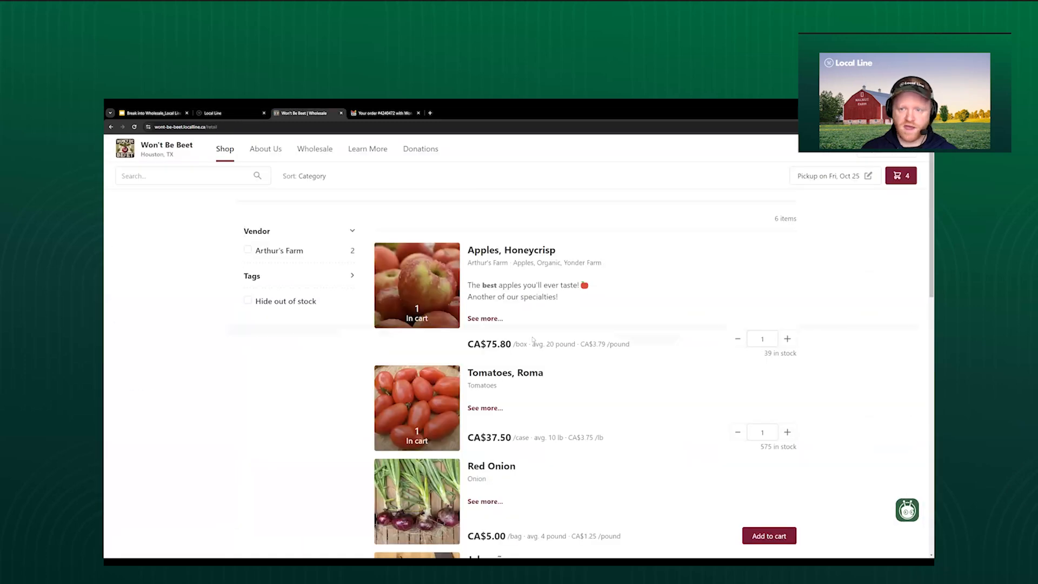
pyautogui.click(901, 175)
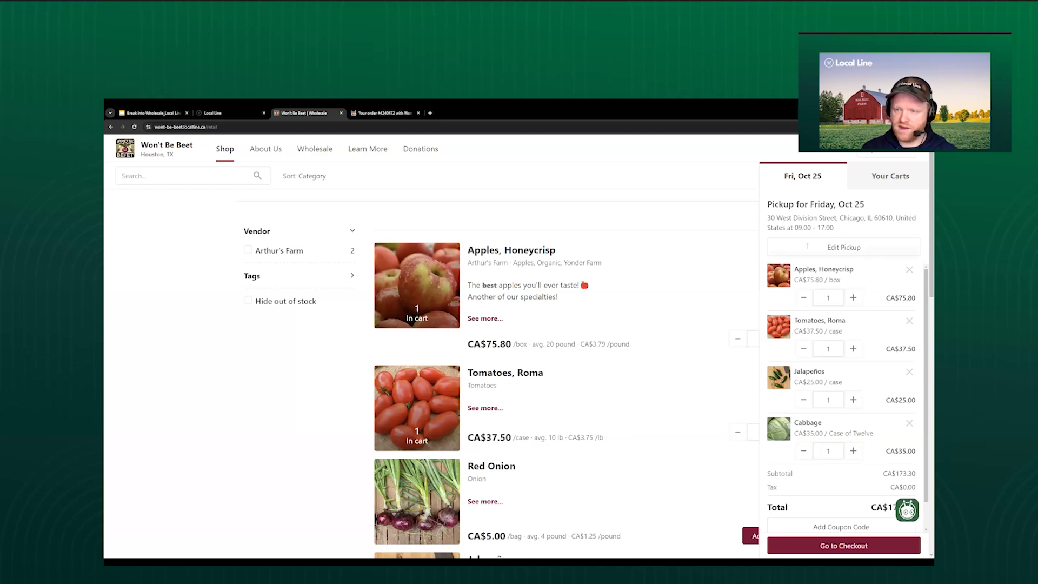
pyautogui.click(836, 248)
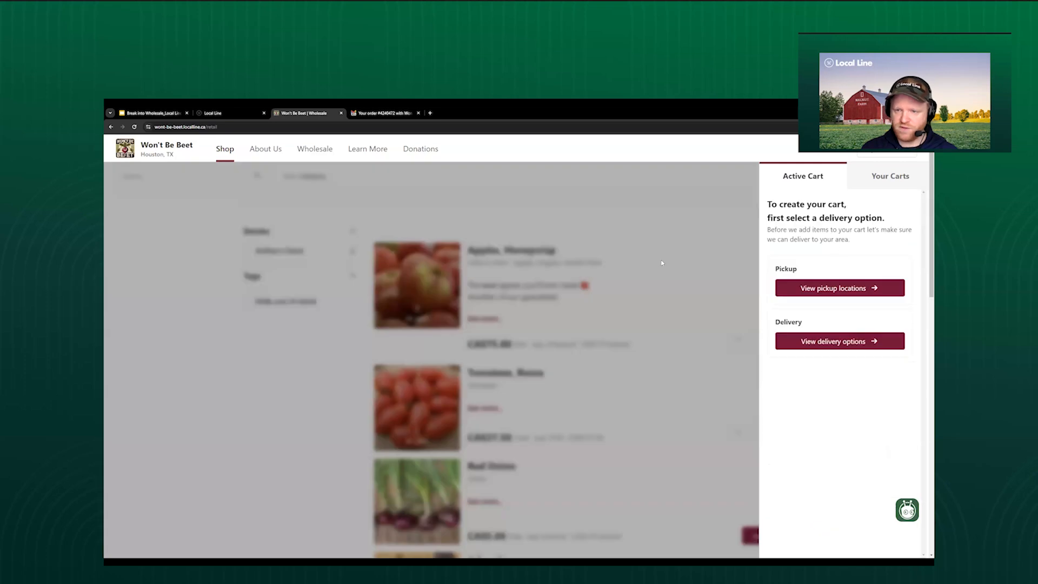
pyautogui.click(797, 292)
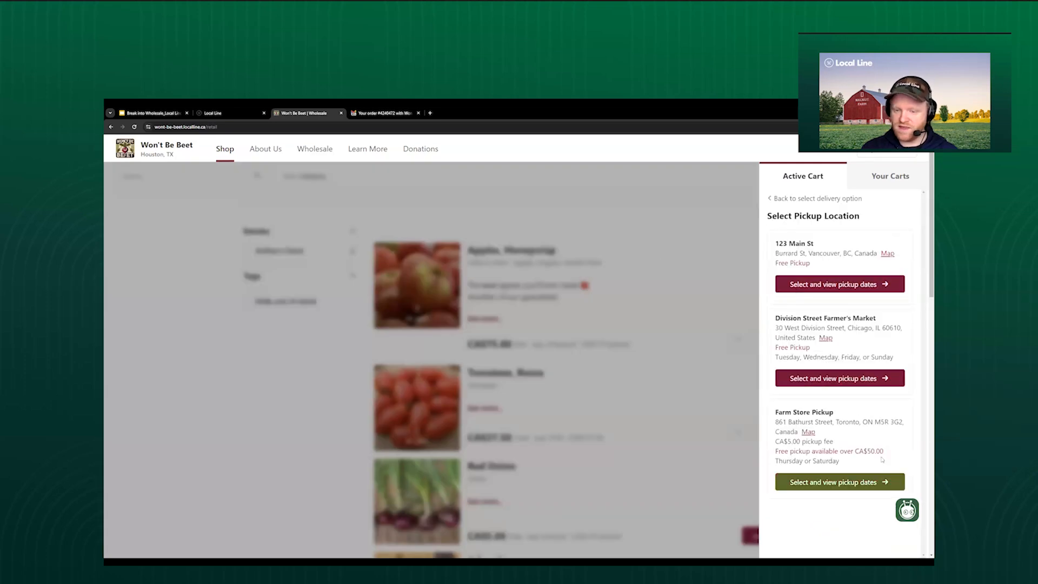
pyautogui.click(816, 290)
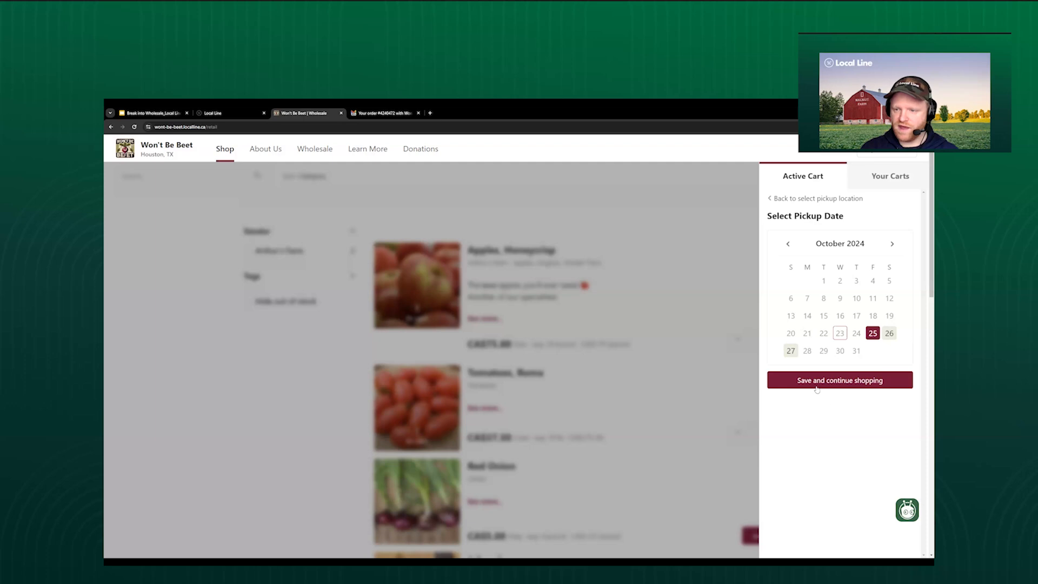
pyautogui.click(817, 199)
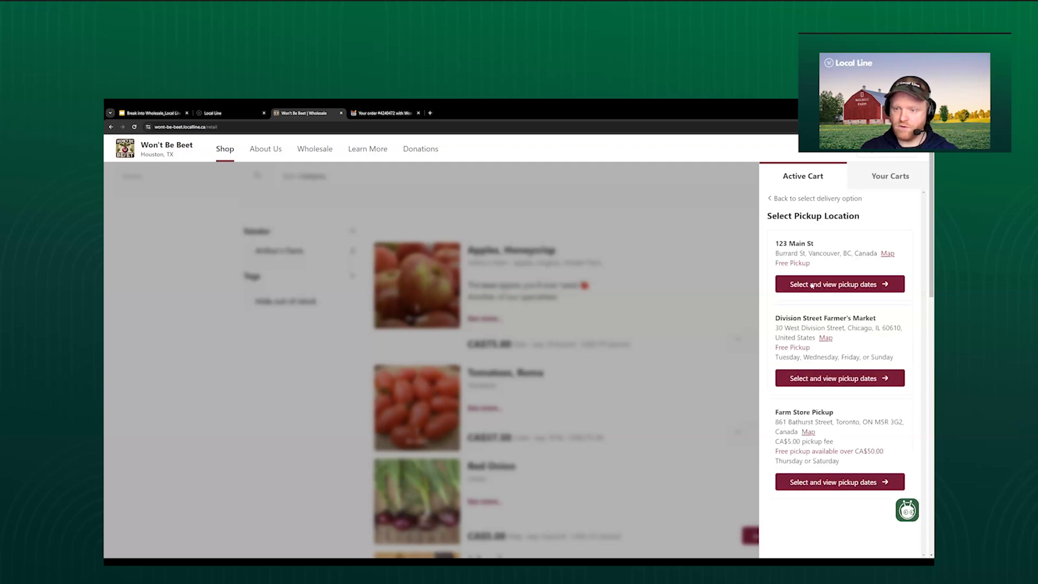
pyautogui.click(798, 200)
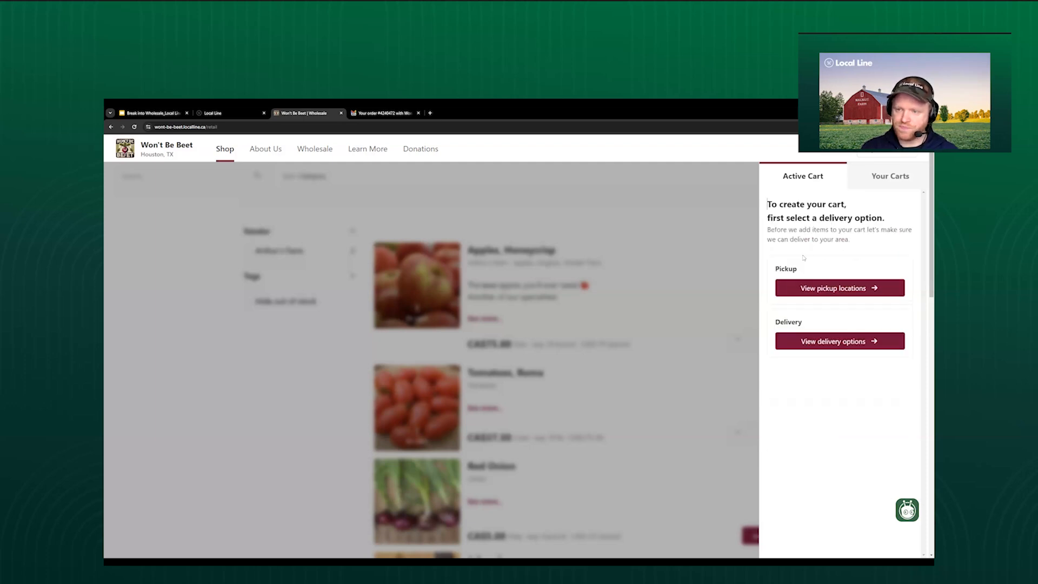
# - Review the cart's delivery options, expanding the Greater Chicago Area plan's note and viewing its delivery dates, and close the cart without saving
pyautogui.click(806, 340)
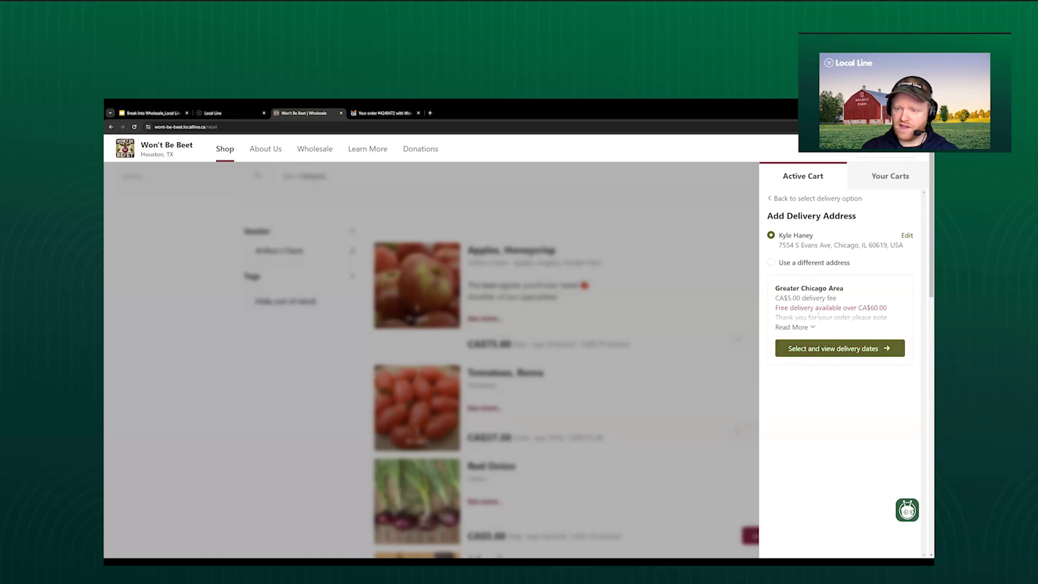
pyautogui.click(808, 331)
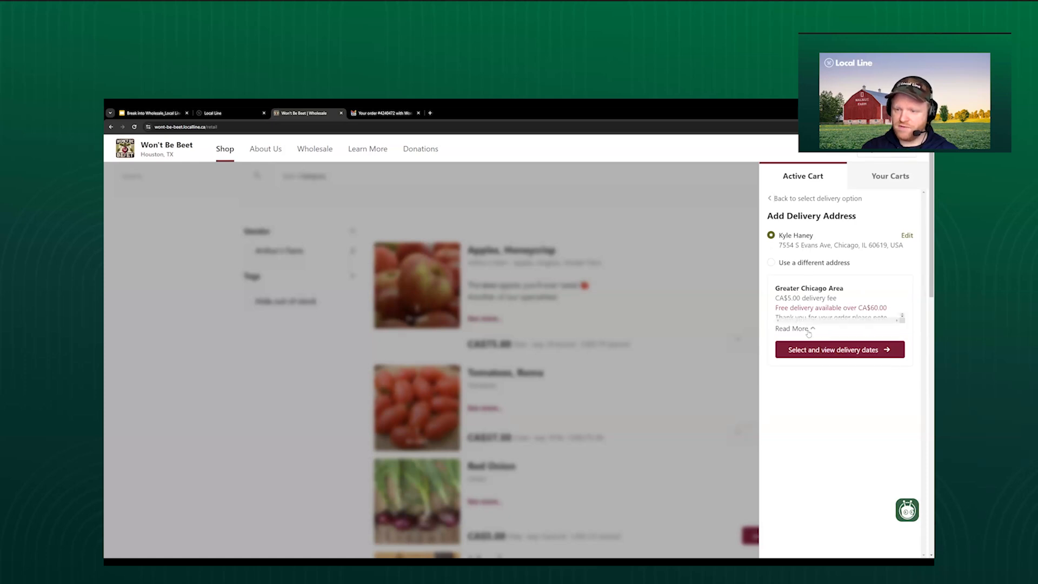
pyautogui.click(828, 388)
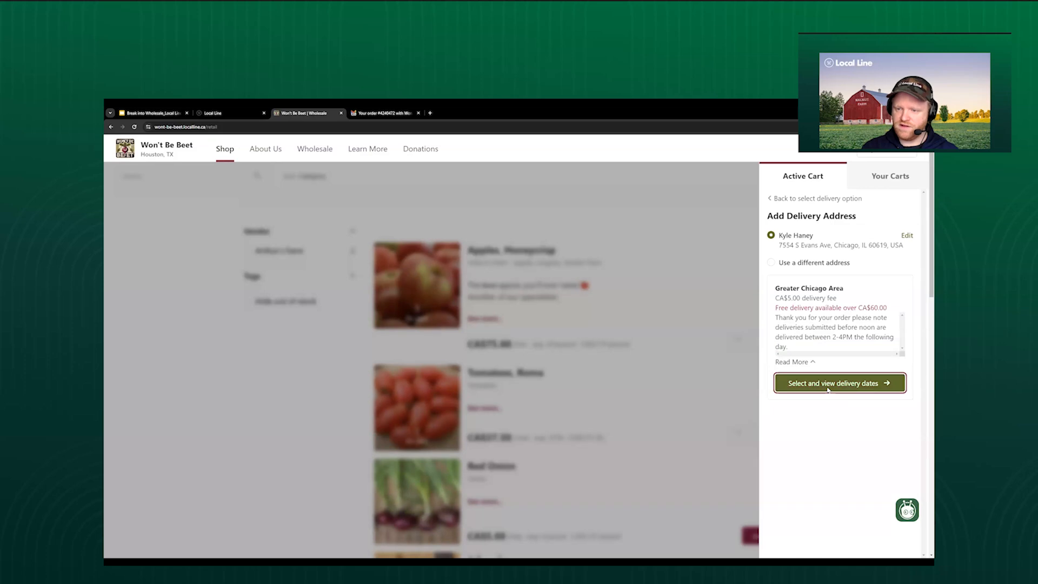
pyautogui.click(827, 388)
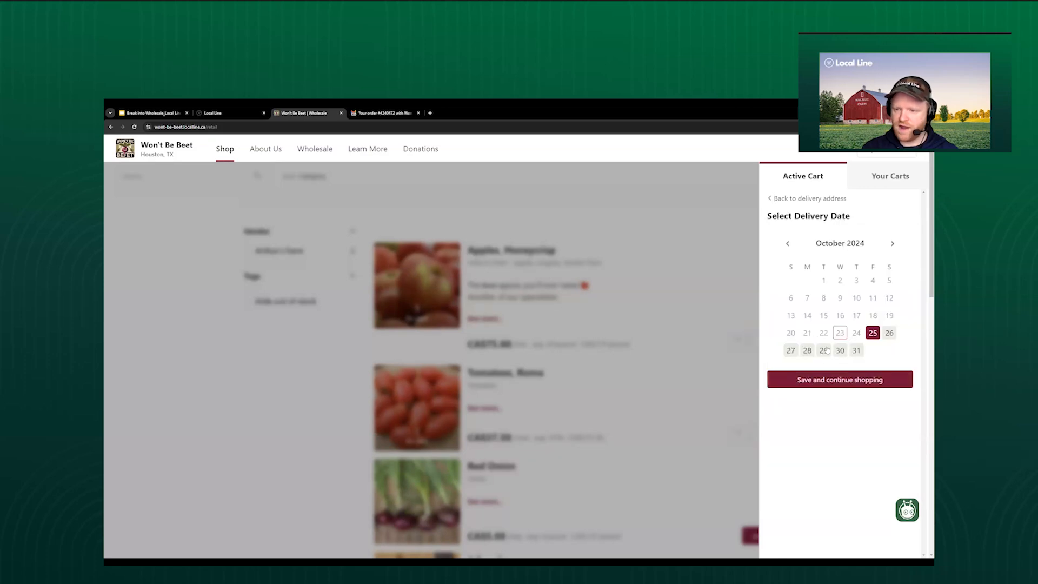
pyautogui.click(793, 200)
pyautogui.click(686, 246)
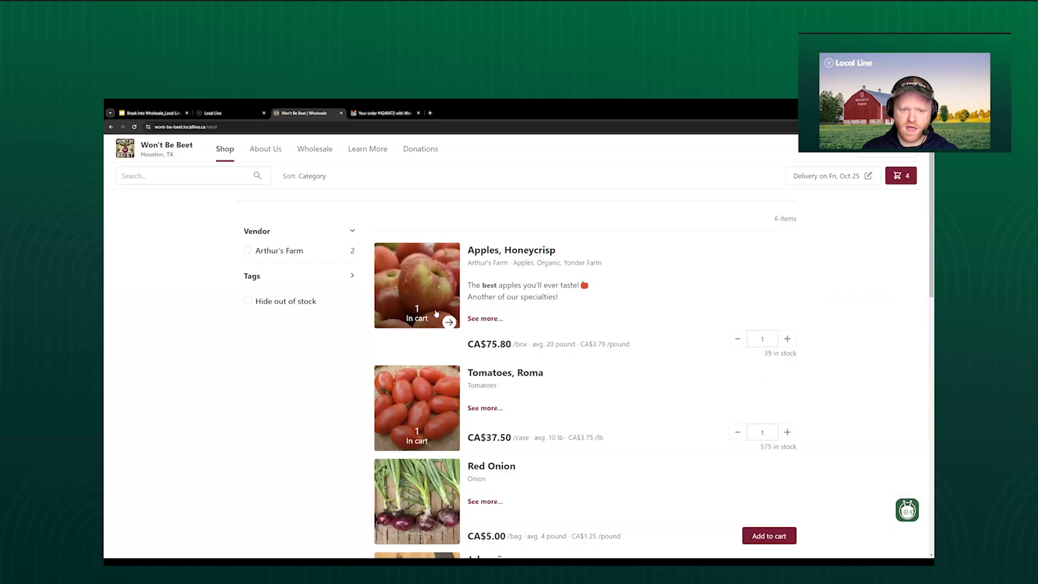
# - Inspect the storefront in the browser's mobile-size preview, check its product list and cart, and close the developer tools
pyautogui.scroll(-1, 414, 302)
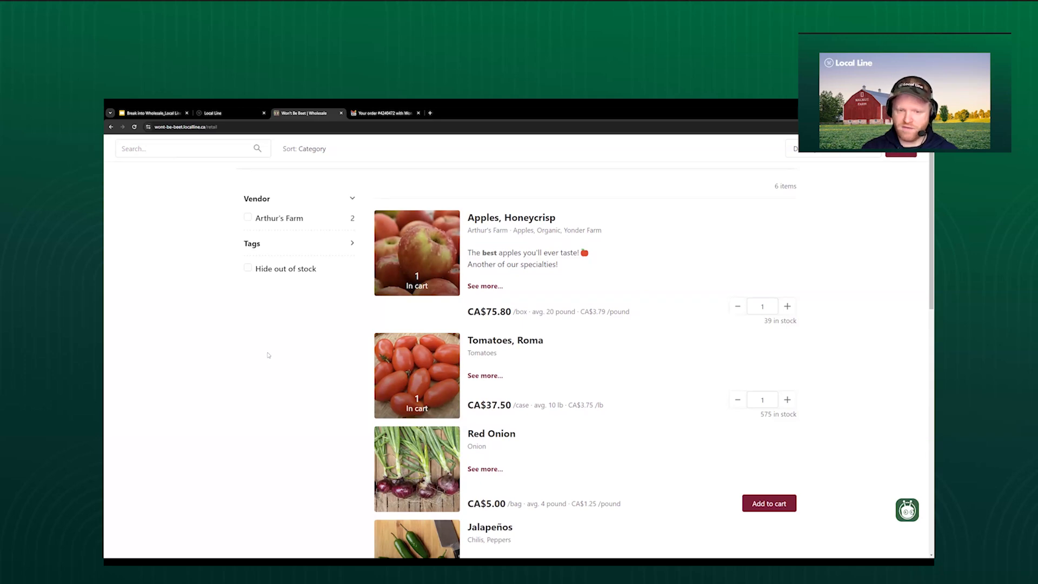
pyautogui.rightClick(273, 370)
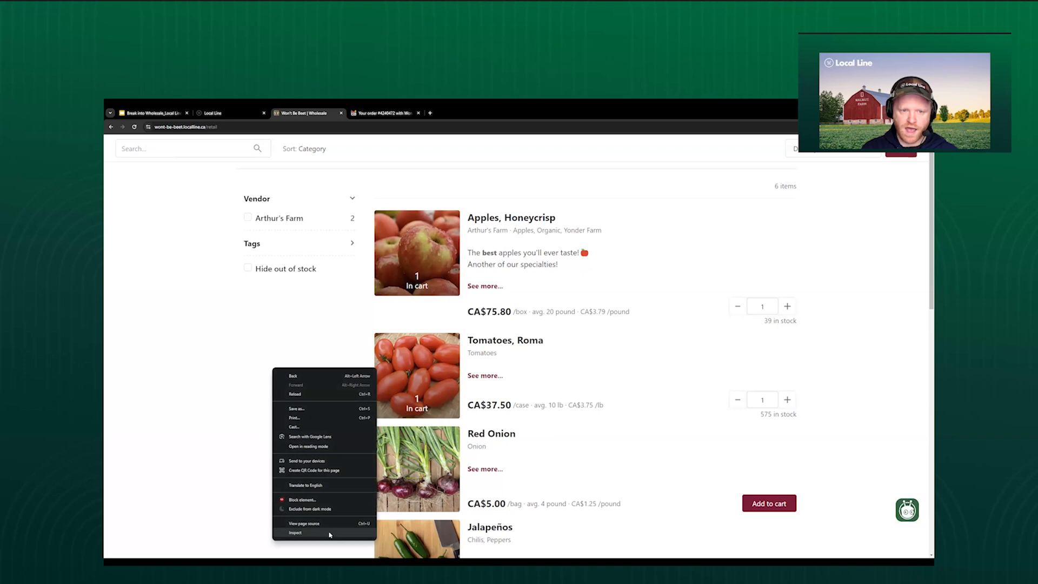
pyautogui.click(324, 533)
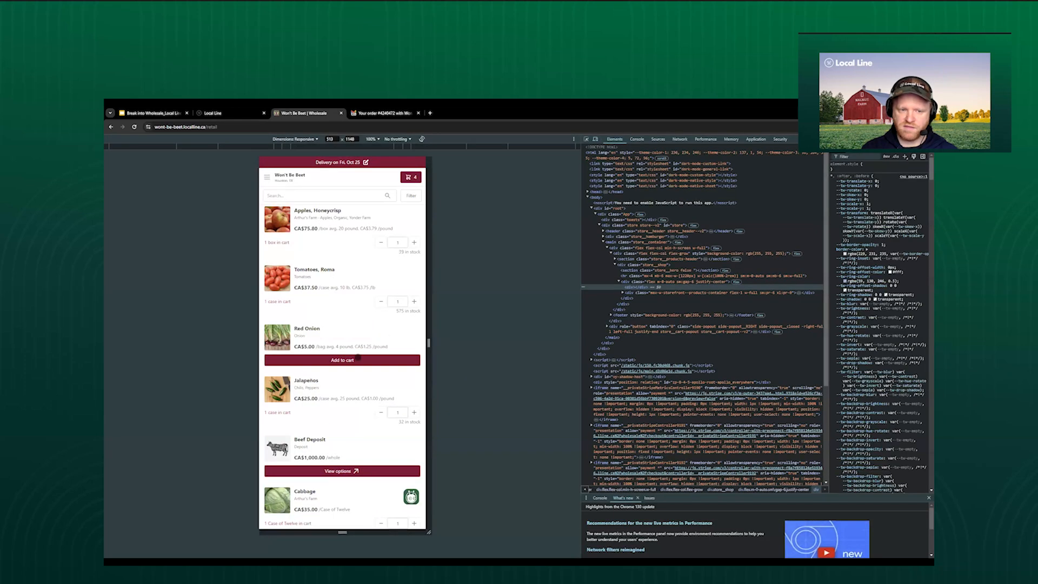
pyautogui.scroll(-3, 344, 356)
pyautogui.click(410, 176)
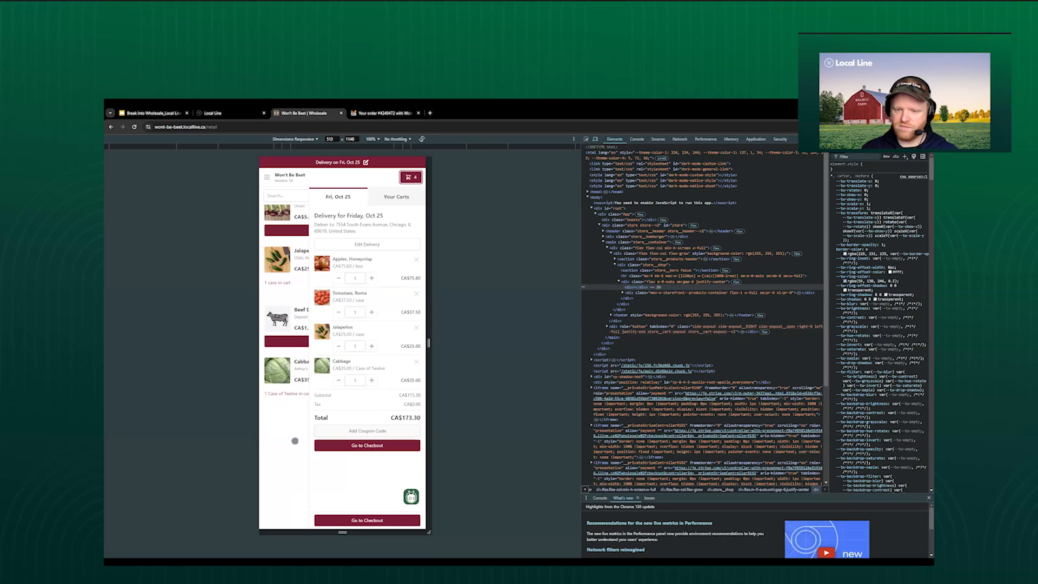
pyautogui.click(308, 435)
pyautogui.scroll(3, 340, 378)
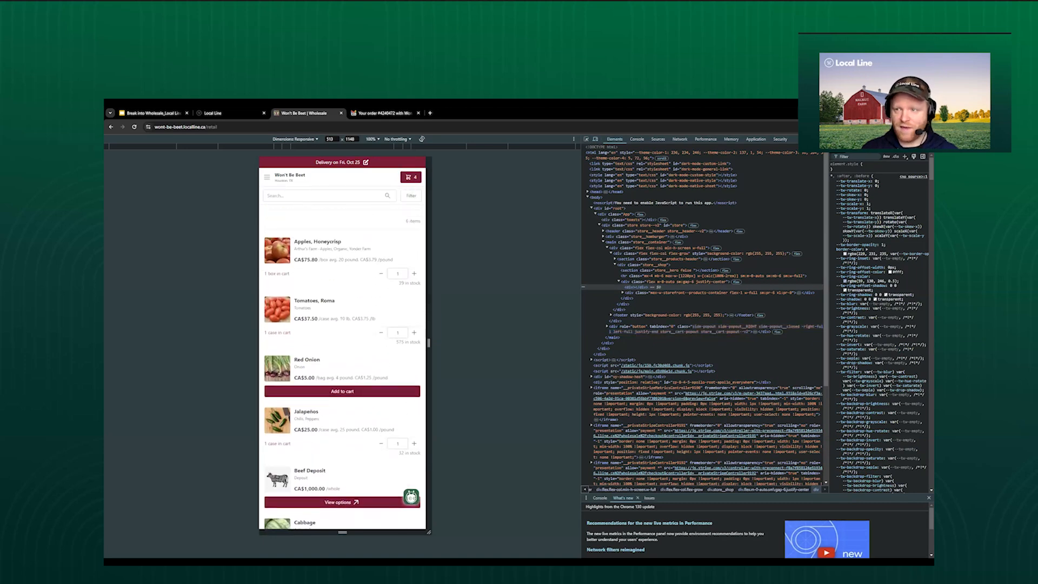
pyautogui.press('F12')
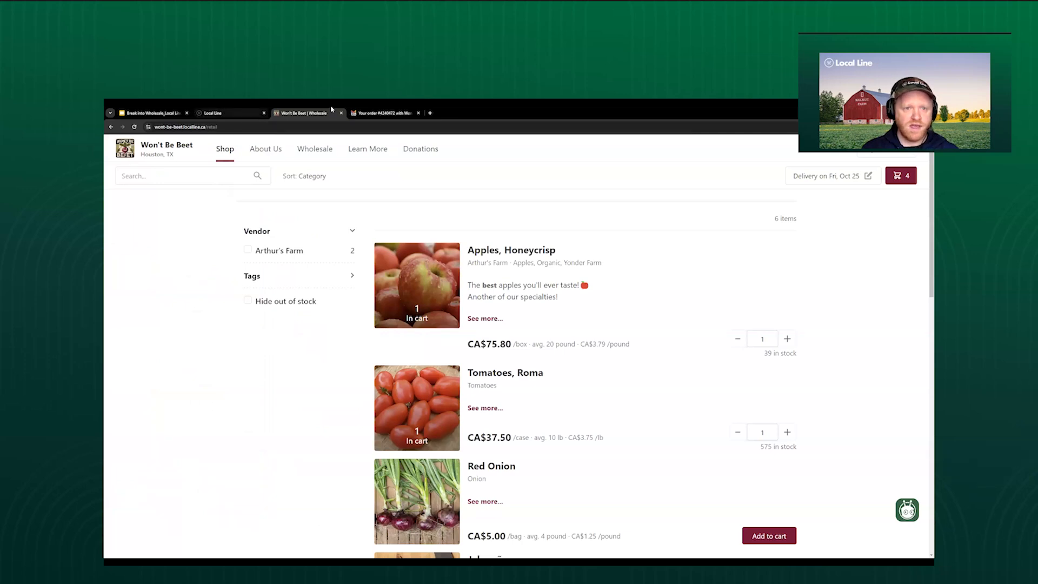
# - Switch to Gmail and review the Won't Be Beet order confirmation email, including its itemized products
pyautogui.click(365, 113)
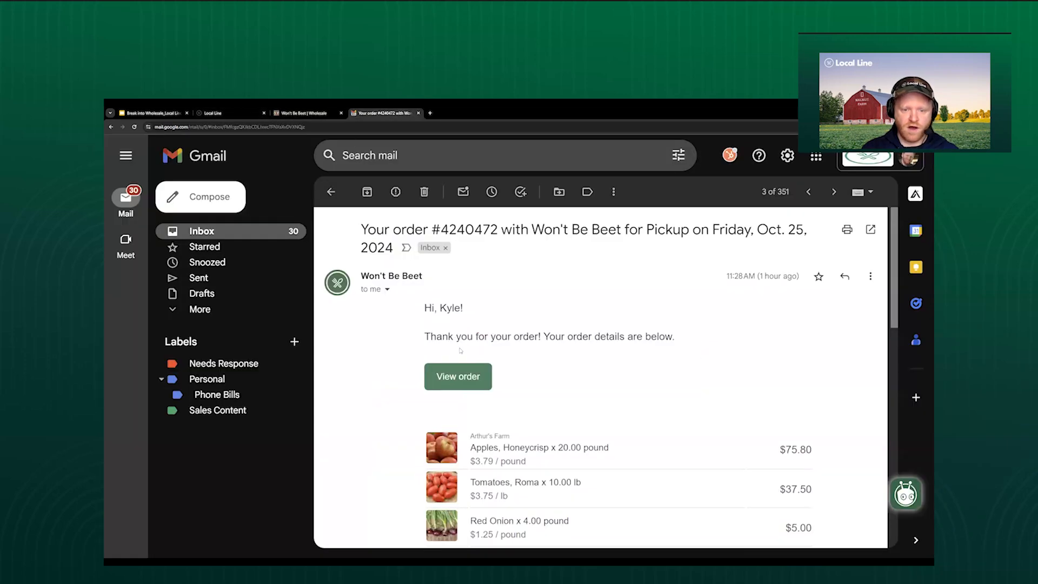
pyautogui.scroll(-1, 460, 350)
pyautogui.scroll(1, 449, 324)
pyautogui.scroll(-1, 438, 296)
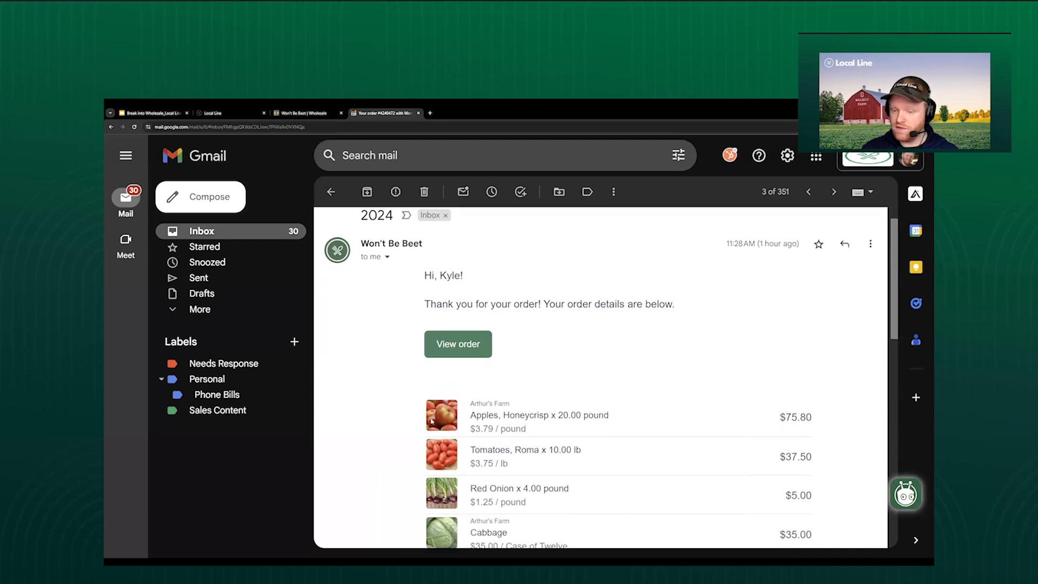
pyautogui.scroll(-2, 432, 421)
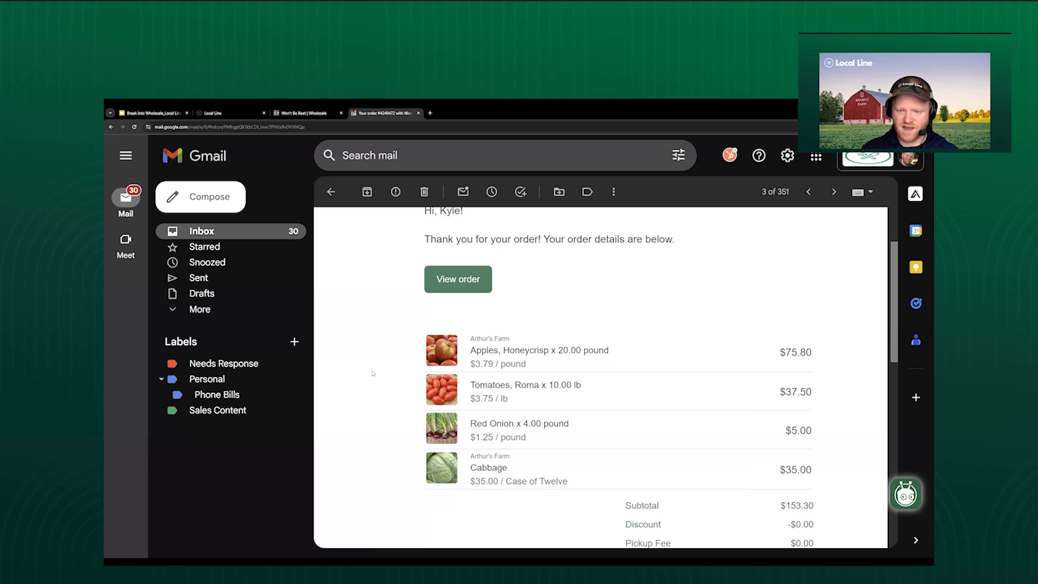
# - Switch back to the Local Line back office, view the blank form for logging an order, and return to the orders list without saving
pyautogui.click(227, 113)
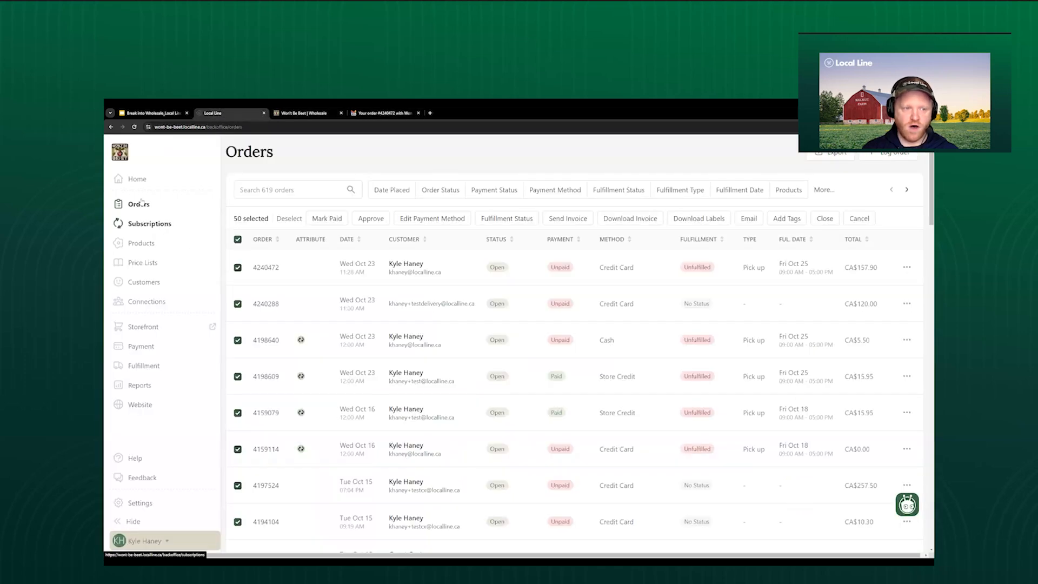
pyautogui.click(889, 154)
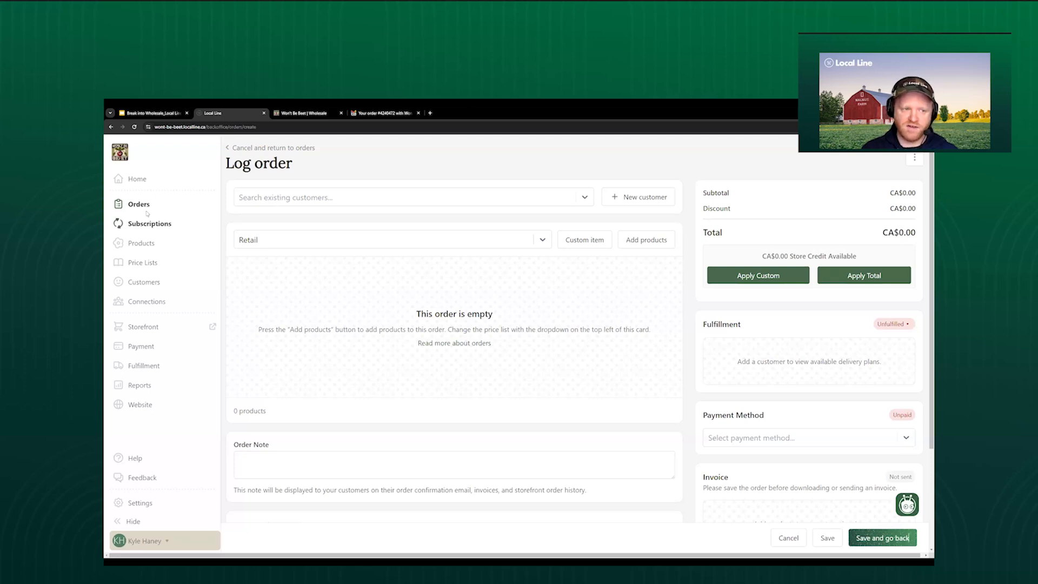
pyautogui.click(174, 215)
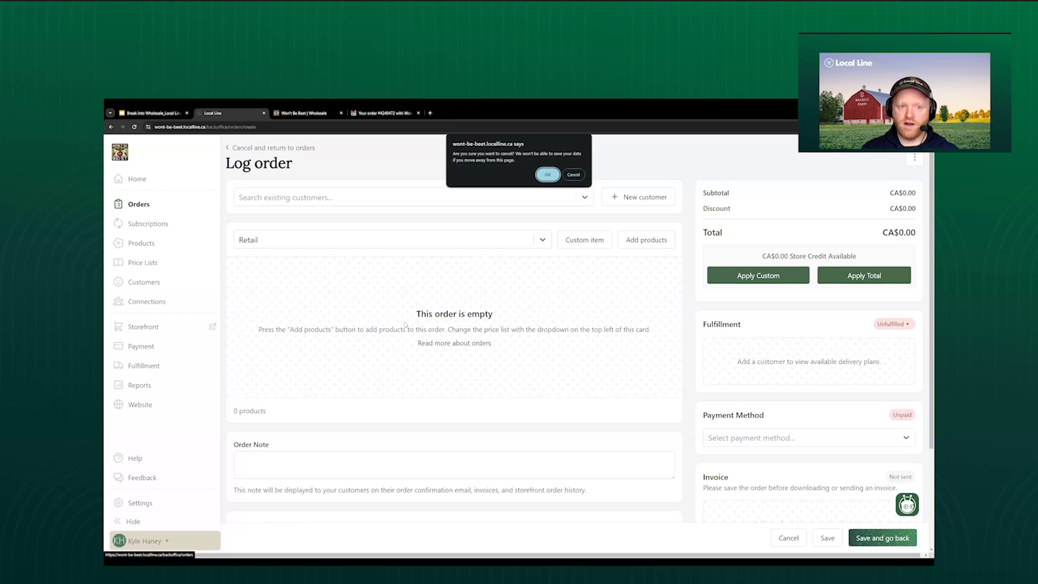
pyautogui.press('Return')
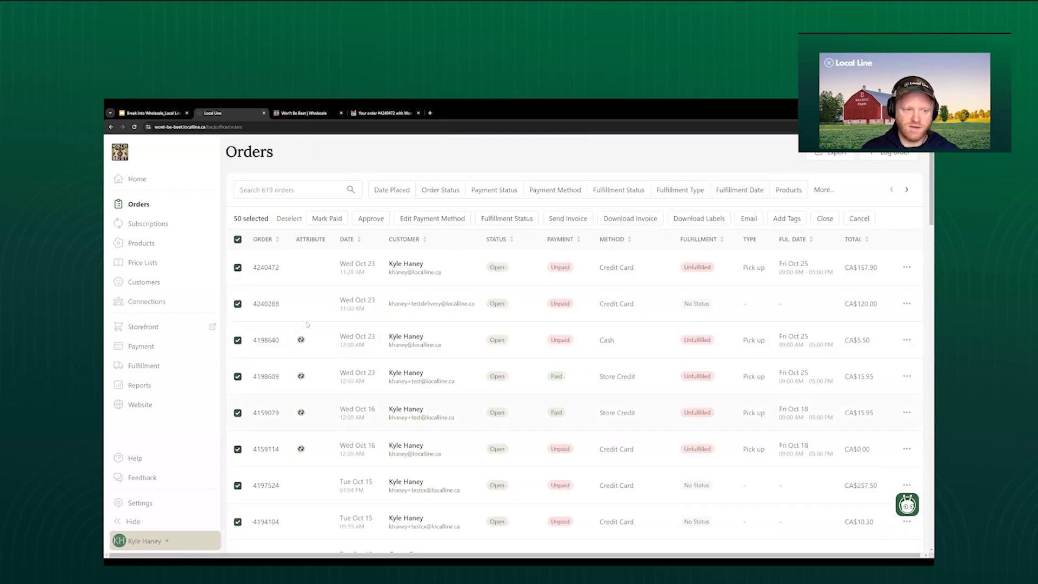
# - Open the product reports and review the available price list and vendor filters without applying any
pyautogui.click(141, 385)
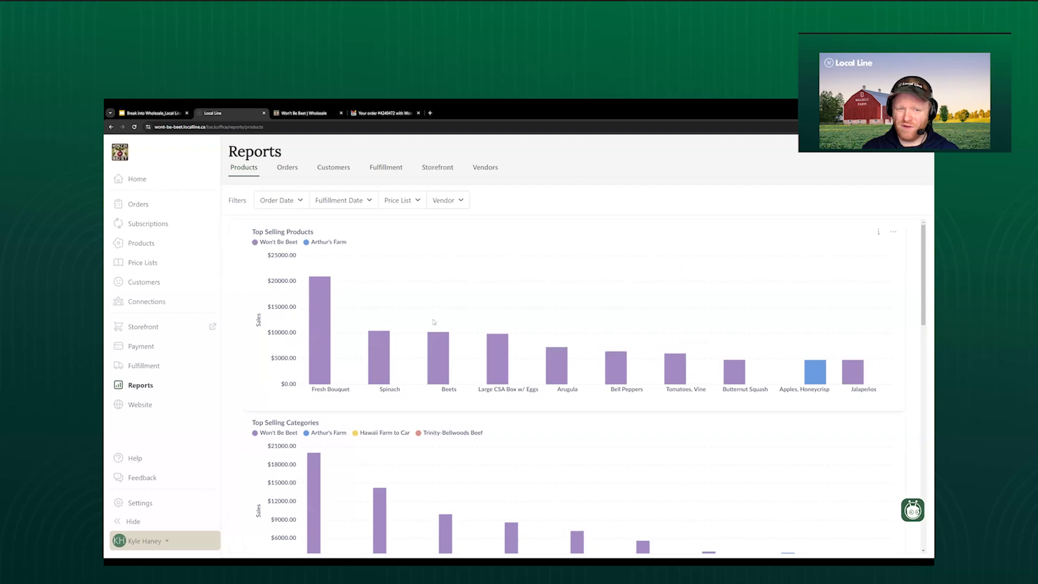
pyautogui.scroll(-1, 433, 322)
pyautogui.click(416, 200)
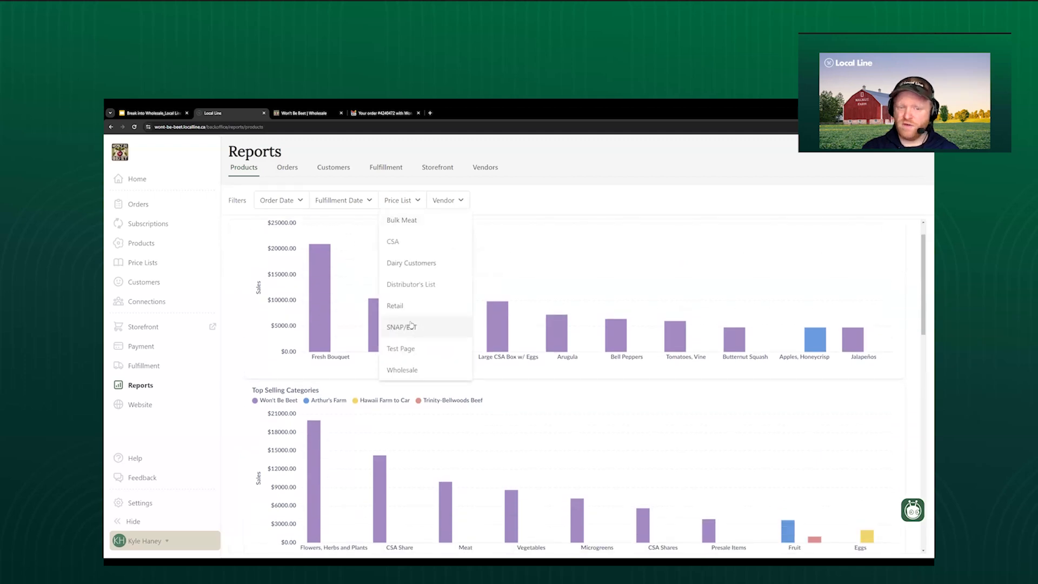
pyautogui.click(457, 201)
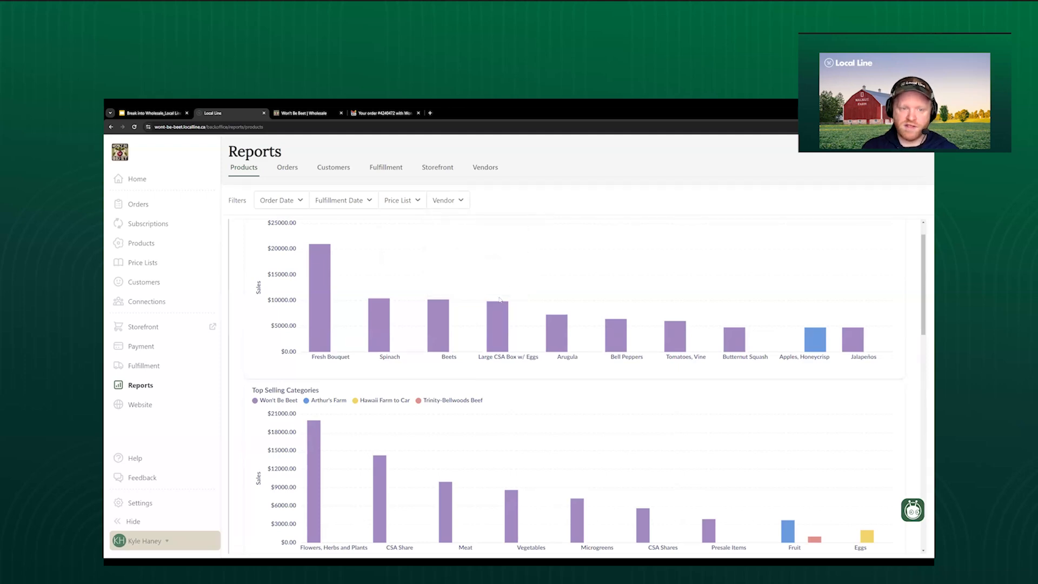
# - Review the download formats offered for the Top Selling Categories chart without downloading
pyautogui.scroll(-3, 458, 290)
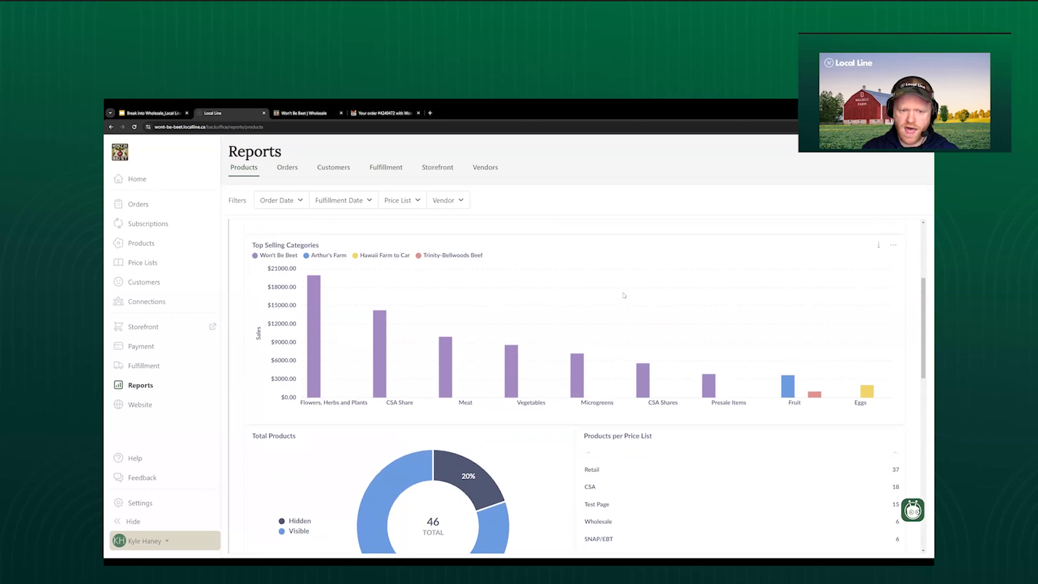
pyautogui.scroll(1, 537, 311)
pyautogui.click(893, 260)
pyautogui.click(864, 282)
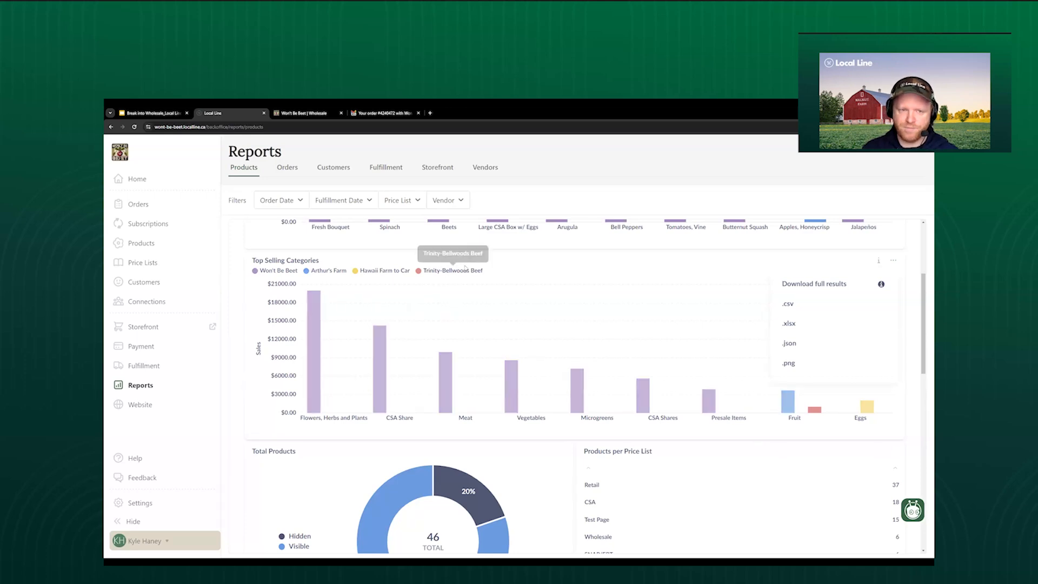
# - Review the rest of the product reports, from Total Products and Products per Price List through the sales tables to Out of Stock Products
pyautogui.scroll(-1, 486, 282)
pyautogui.scroll(-4, 519, 324)
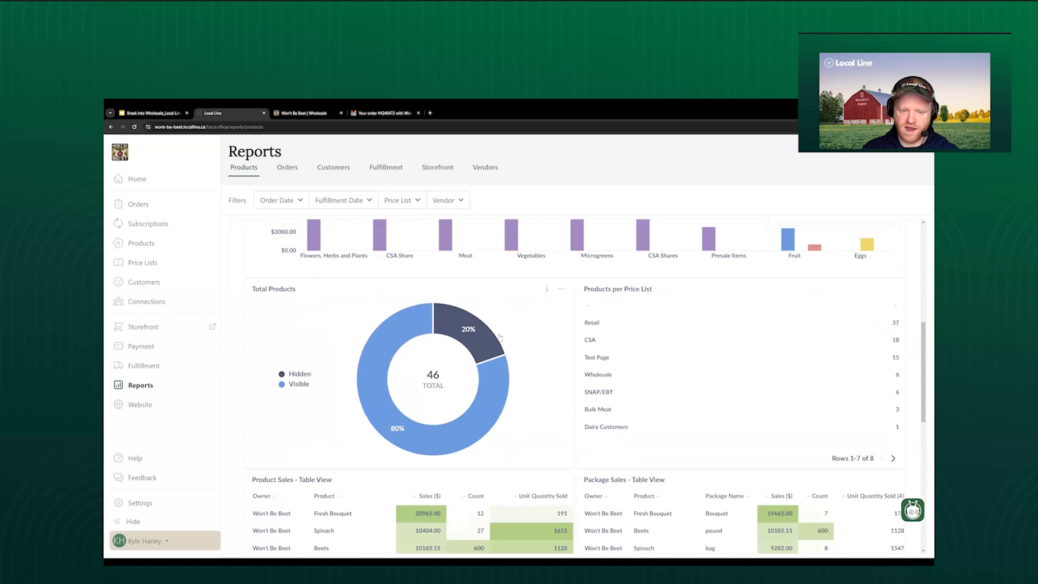
pyautogui.scroll(-2, 496, 471)
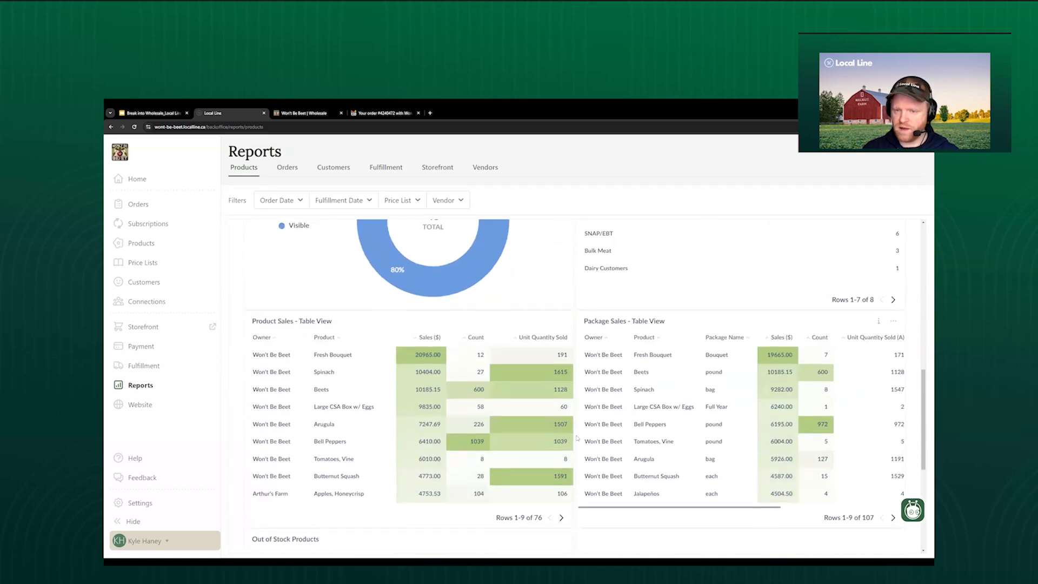
pyautogui.scroll(-1, 477, 404)
pyautogui.scroll(-3, 478, 404)
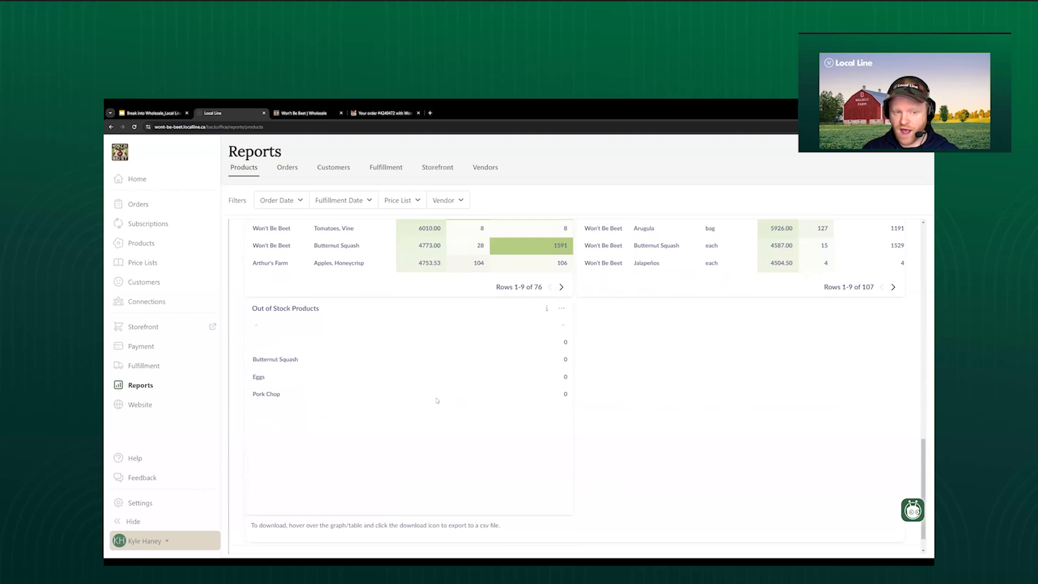
pyautogui.scroll(10, 459, 392)
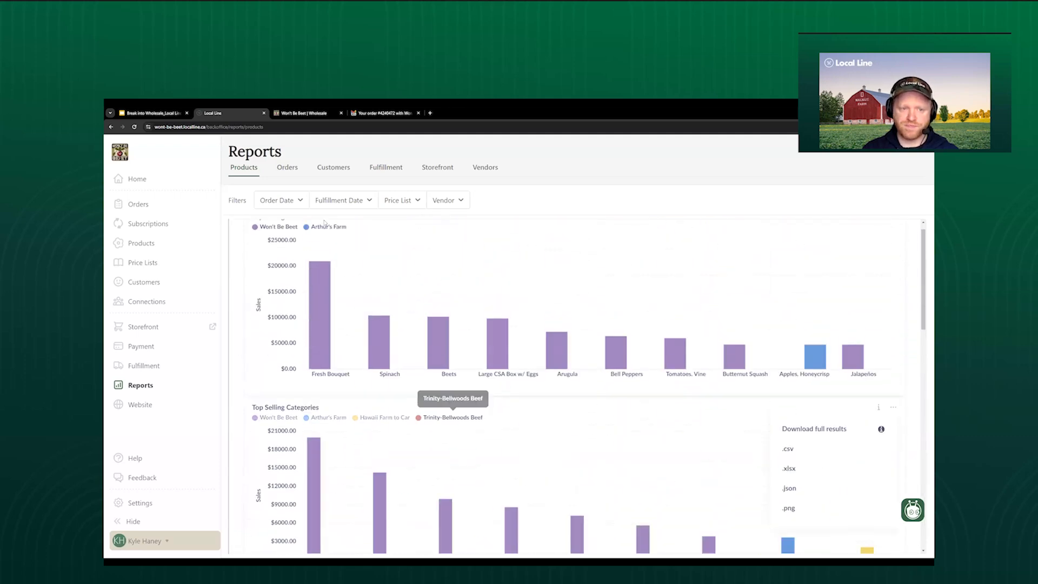
# - Open the orders report and review its monthly sales chart and order summary figures
pyautogui.click(287, 167)
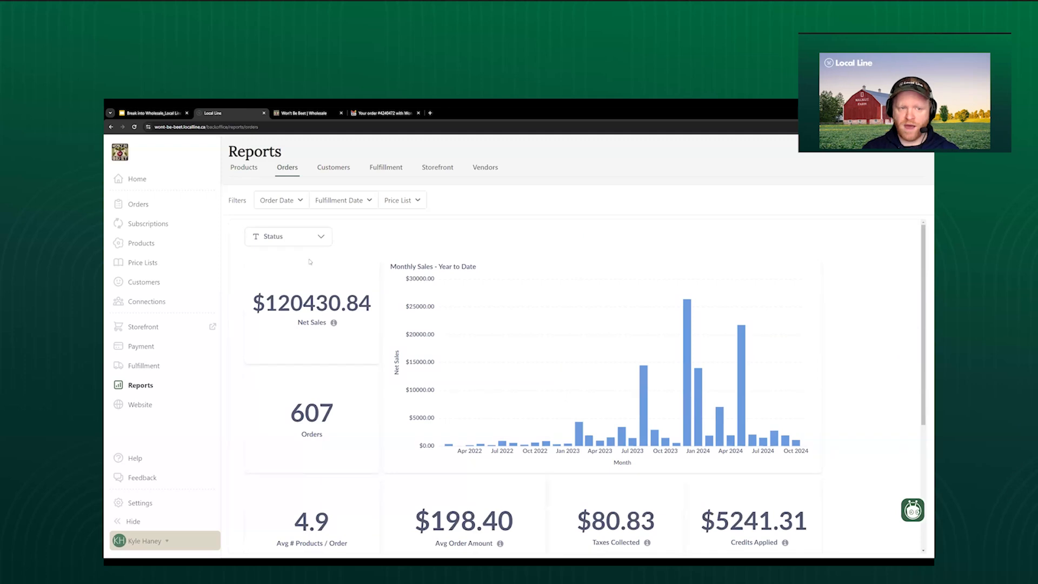
pyautogui.scroll(-4, 412, 311)
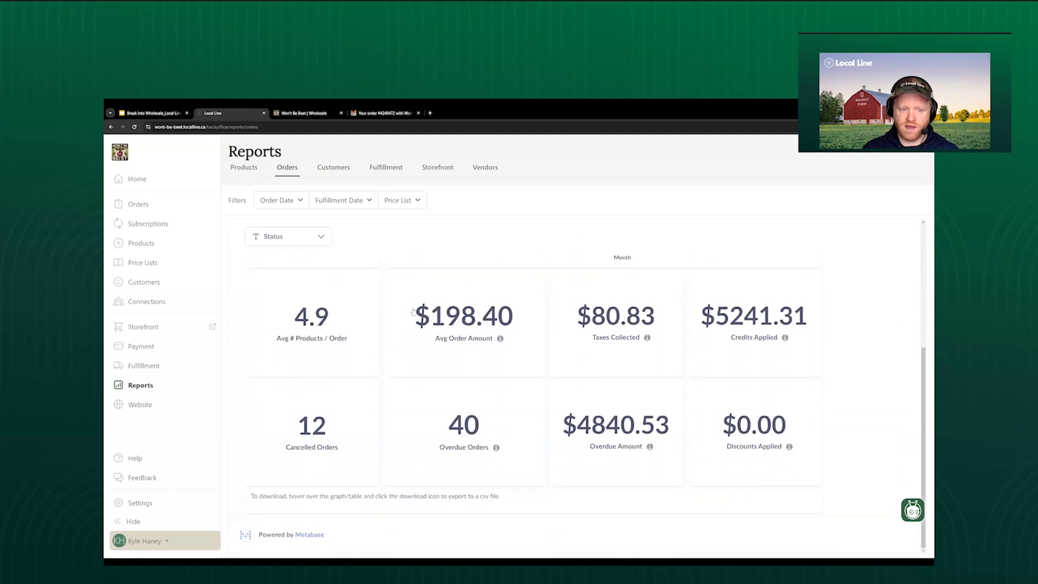
pyautogui.scroll(4, 413, 311)
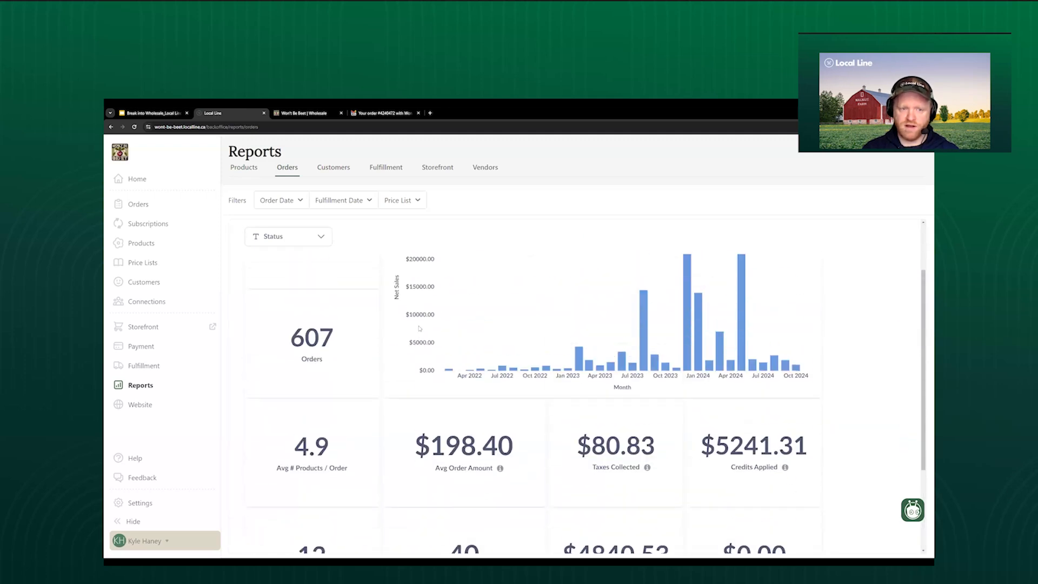
# - Open the customers report and filter it by the company HWDSB
pyautogui.click(333, 170)
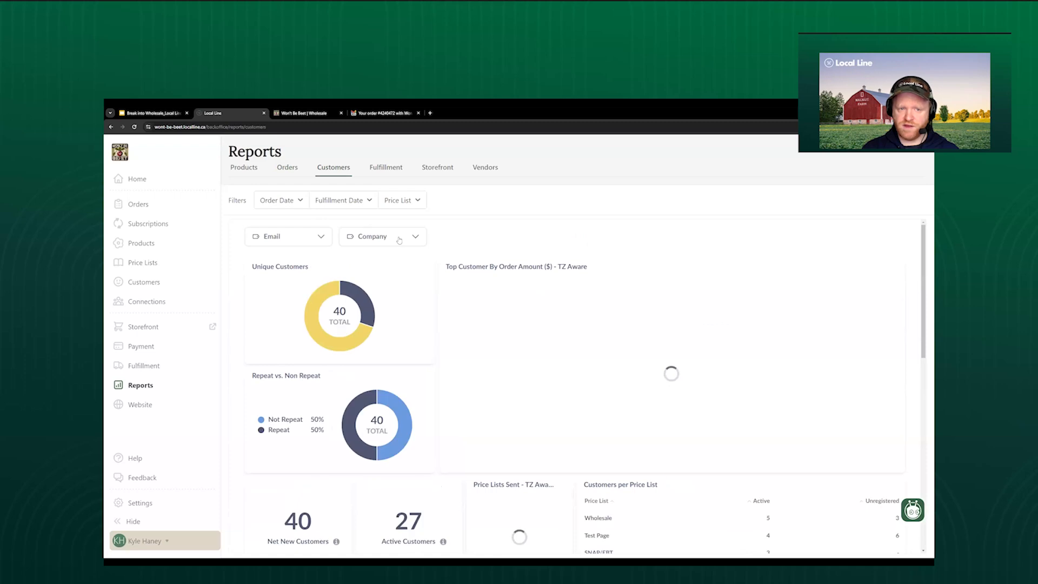
pyautogui.click(399, 240)
pyautogui.write('HWDSB')
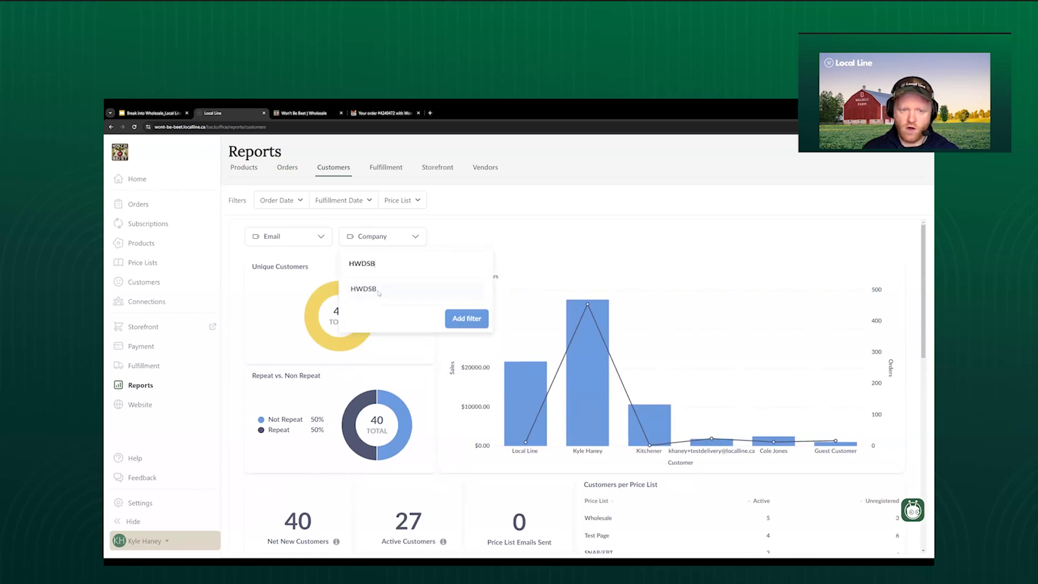
pyautogui.click(389, 286)
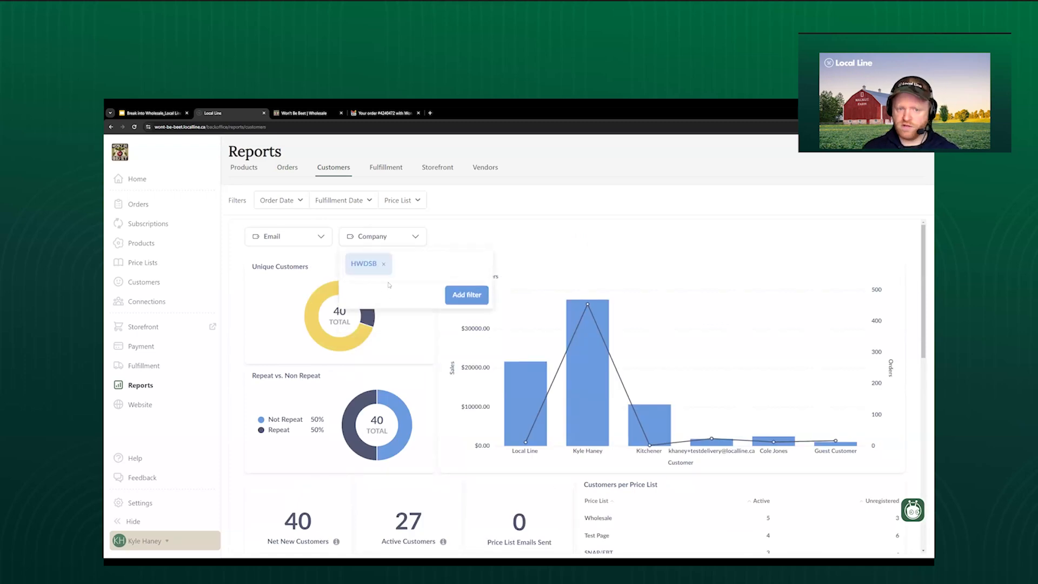
pyautogui.click(466, 295)
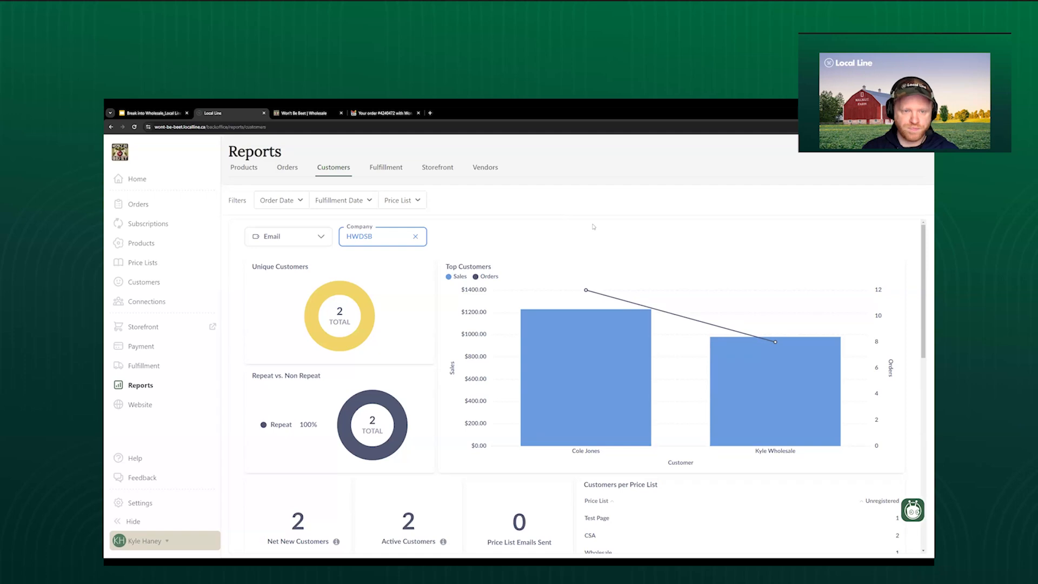
# - Open the fulfillment report and review its pickup versus delivery breakdown and the sales per delivery plan and pickup area
pyautogui.click(385, 167)
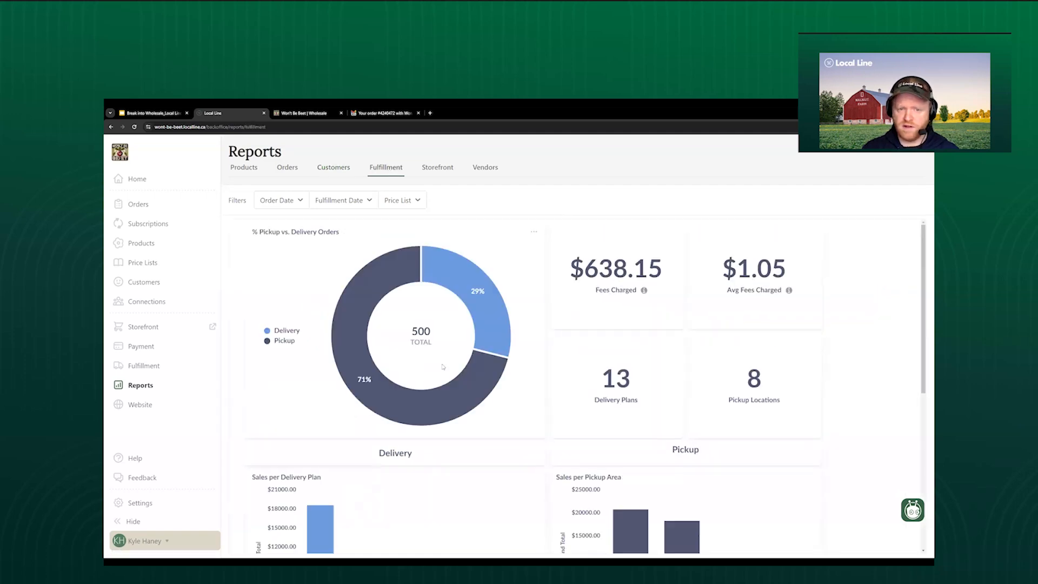
pyautogui.scroll(-2, 443, 367)
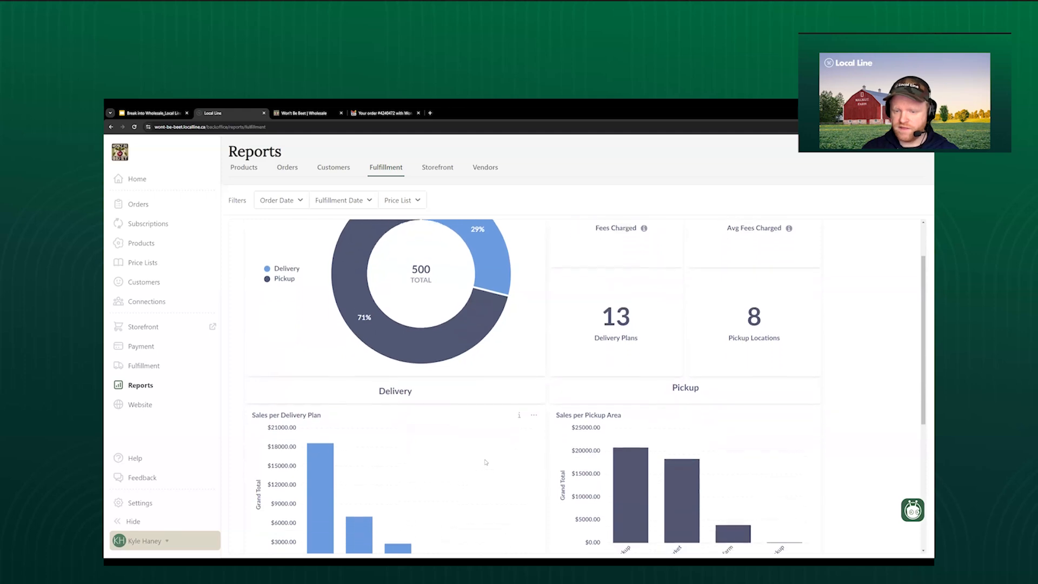